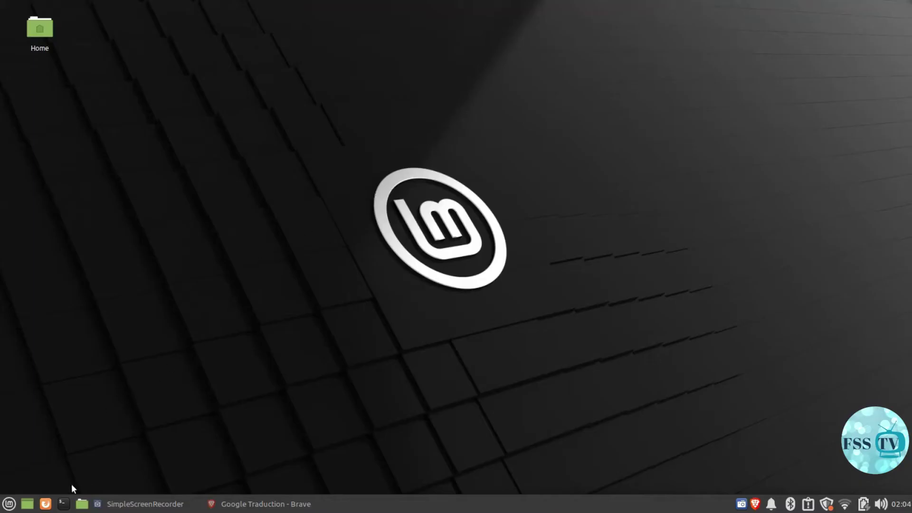
- Open a maximized Terminal and run sudo apt update, entering the sudo password
{"action": "left_click", "coordinate": [63, 503]}
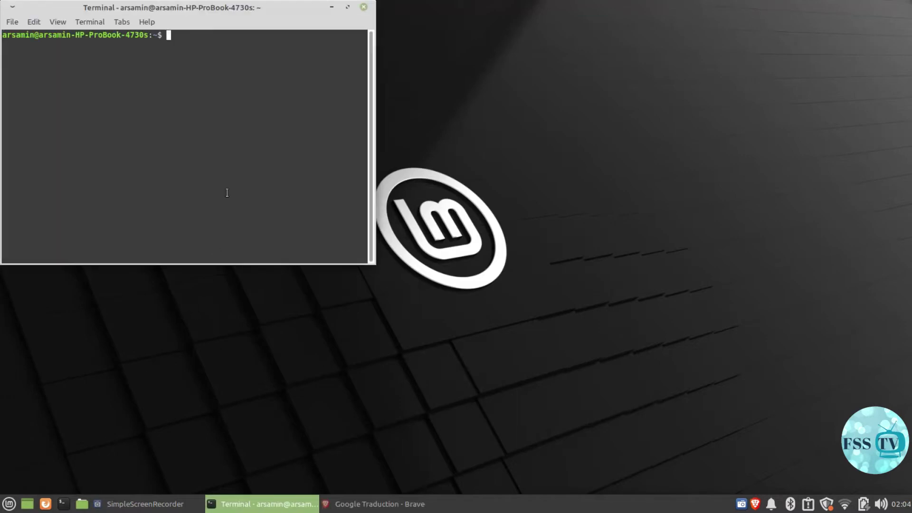
{"action": "left_click", "coordinate": [347, 7]}
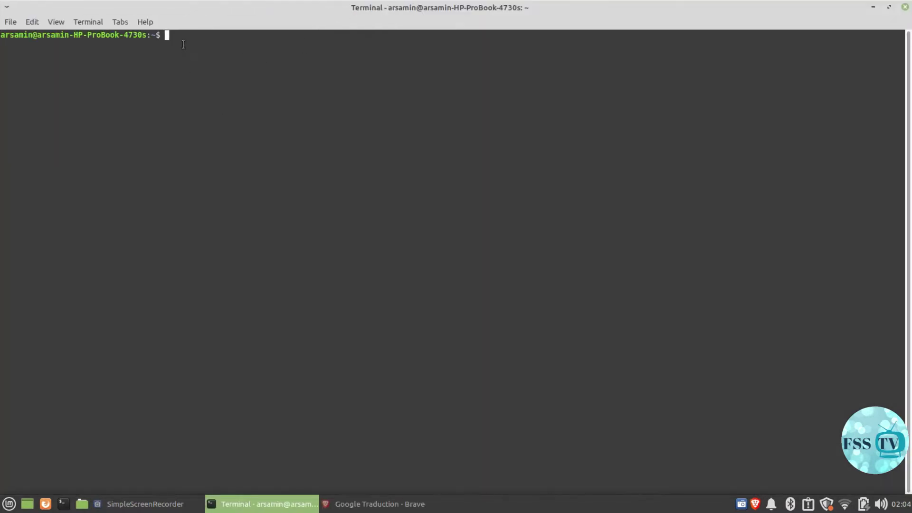
{"action": "right_click", "coordinate": [166, 35]}
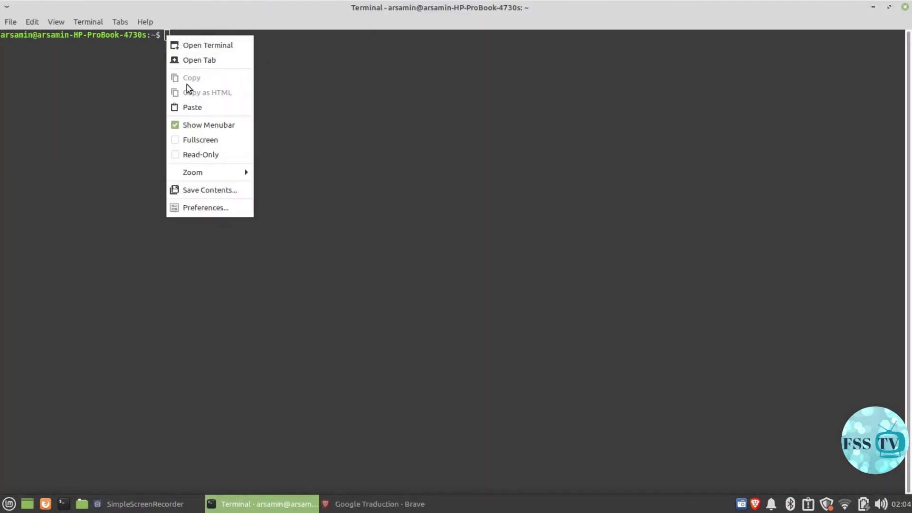
{"action": "left_click", "coordinate": [192, 106]}
{"action": "triple_click", "coordinate": [246, 228]}
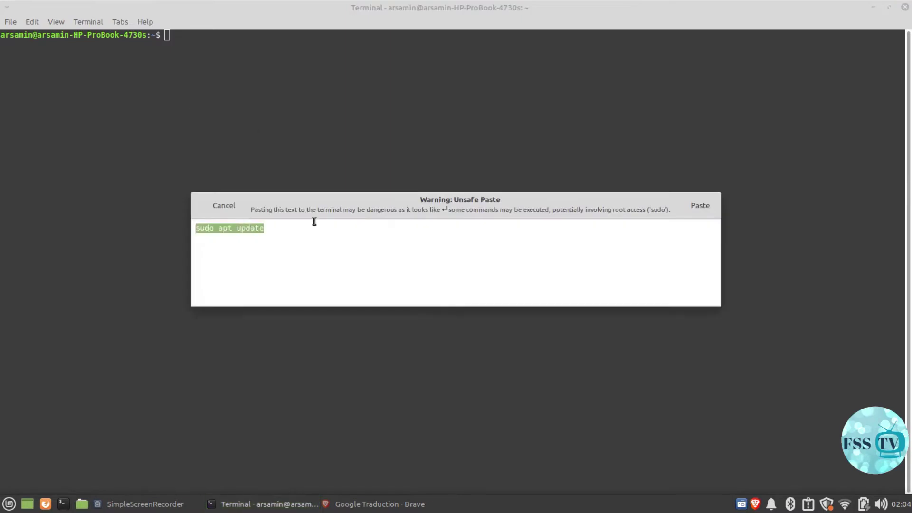
{"action": "left_click", "coordinate": [697, 205]}
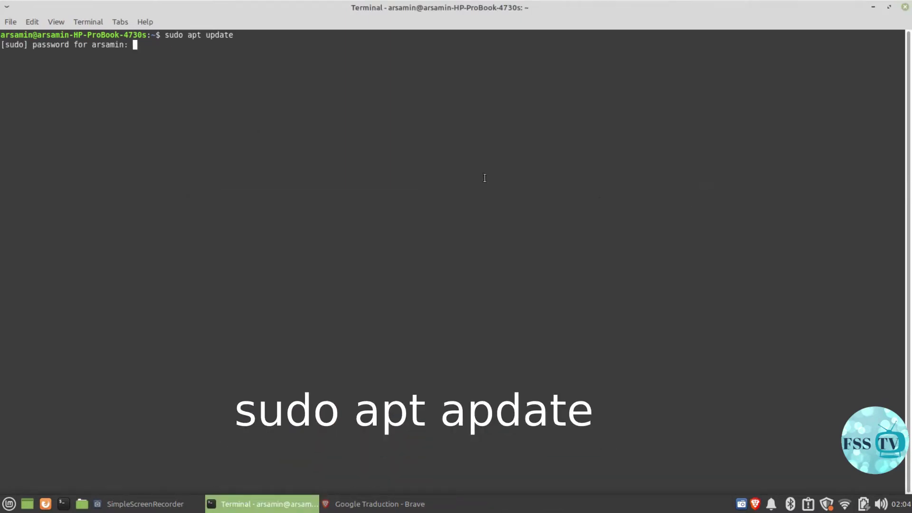
{"action": "type", "text": "********"}
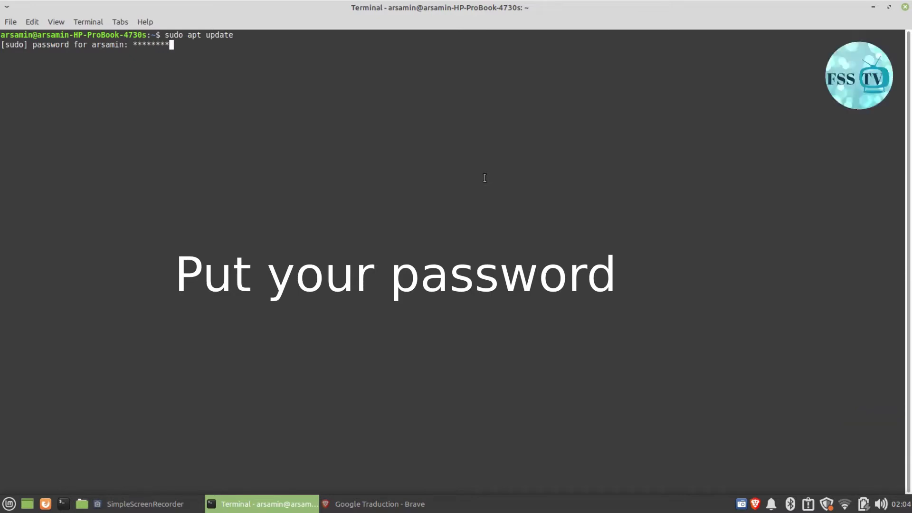
{"action": "type", "text": "*"}
{"action": "key", "text": "Return"}
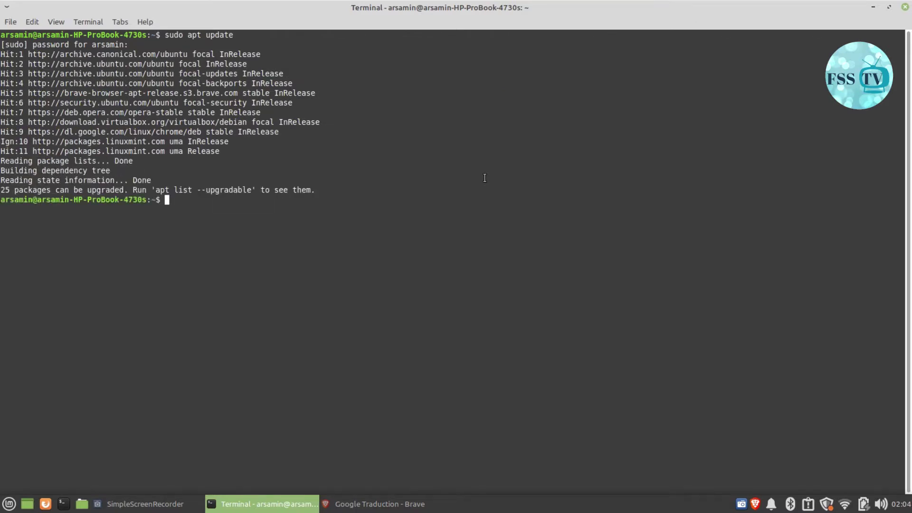
- Install snapd with sudo apt install snapd
{"action": "right_click", "coordinate": [168, 200]}
{"action": "left_click", "coordinate": [194, 273]}
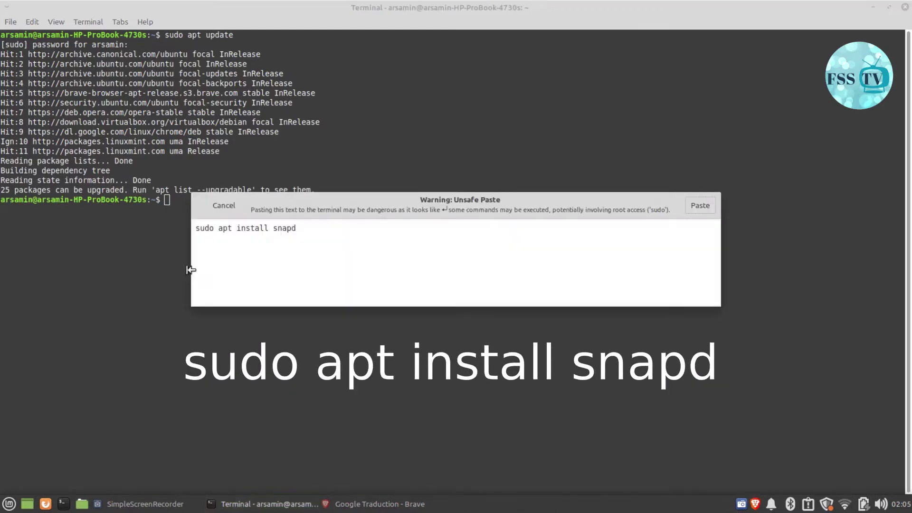
{"action": "triple_click", "coordinate": [274, 229]}
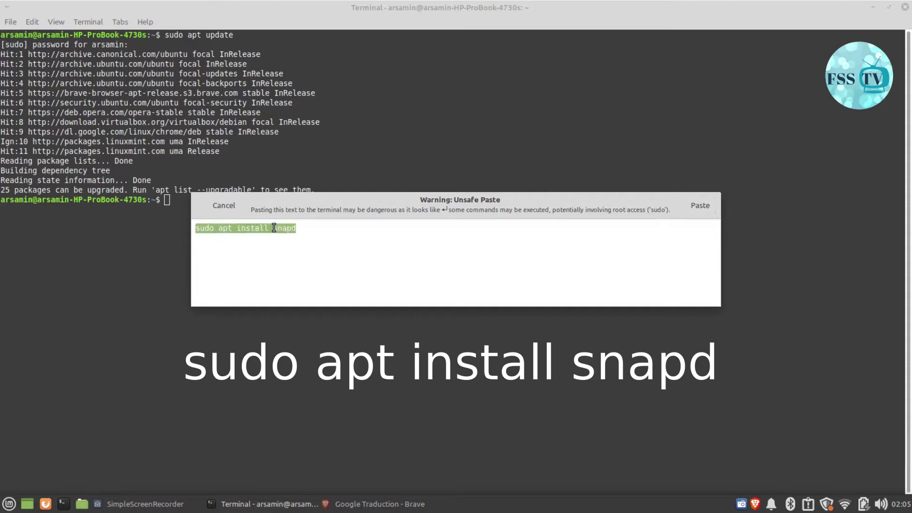
{"action": "left_click", "coordinate": [695, 207]}
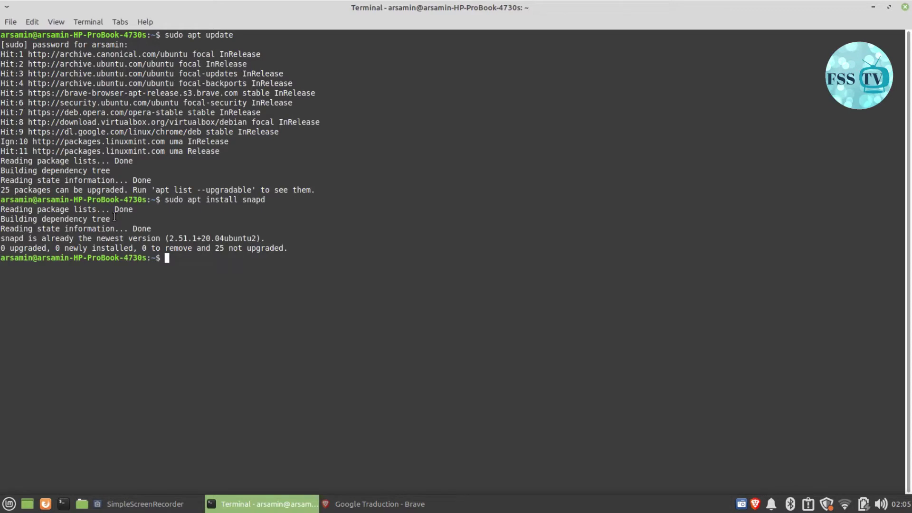
- Install scrcpy with sudo snap install scrcpy and launch it to mirror the phone
{"action": "right_click", "coordinate": [167, 257]}
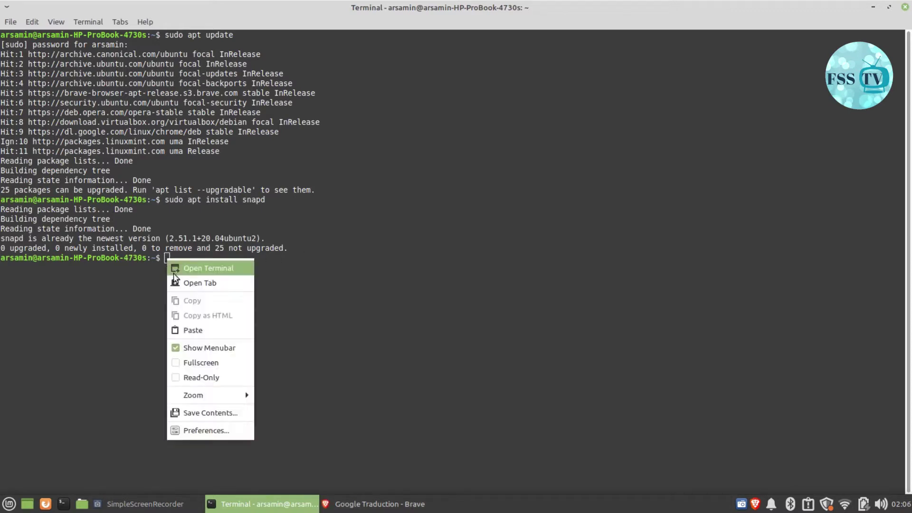
{"action": "left_click", "coordinate": [192, 329]}
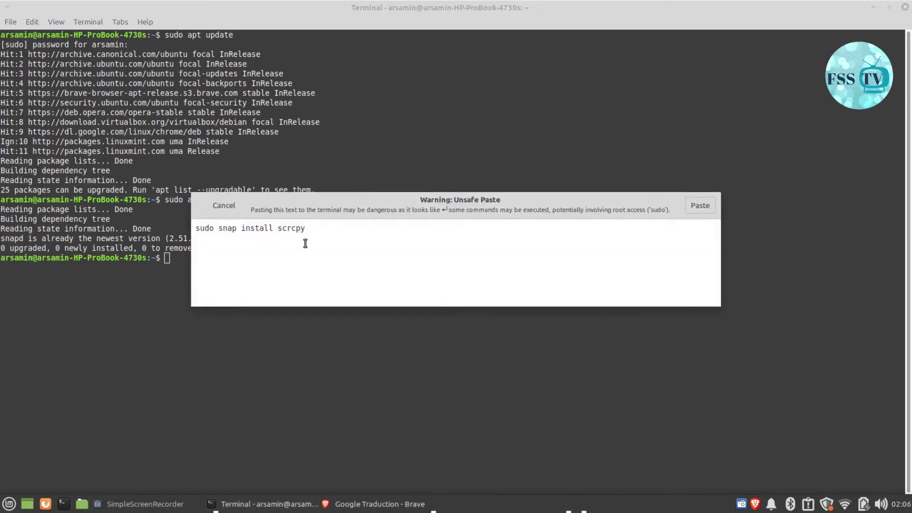
{"action": "triple_click", "coordinate": [291, 228]}
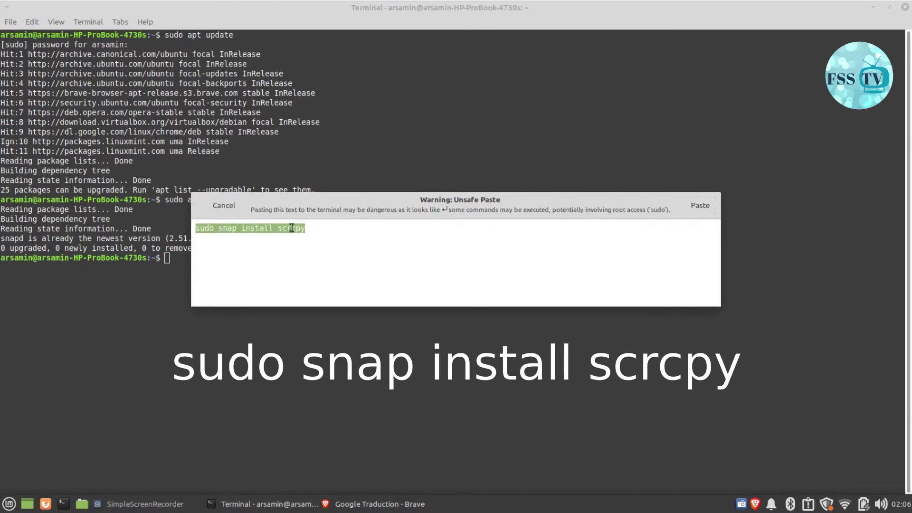
{"action": "left_click", "coordinate": [698, 205]}
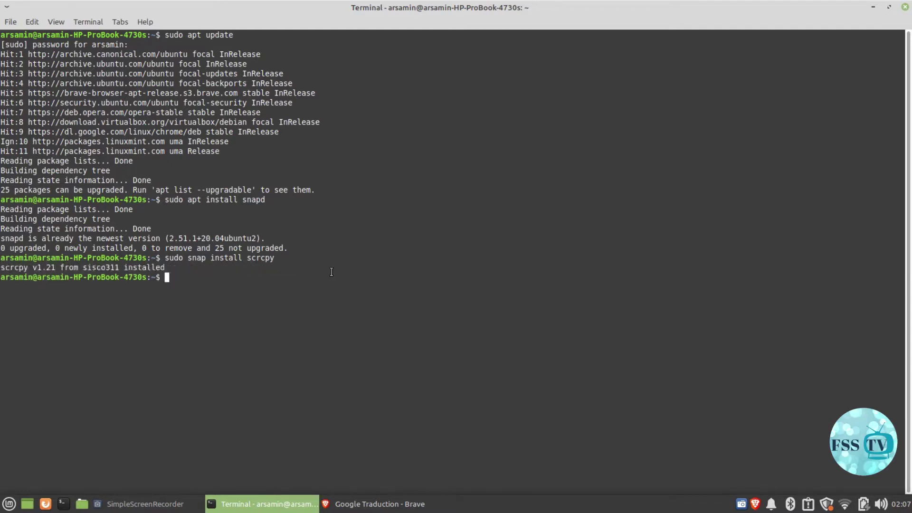
{"action": "type", "text": "scrcpy"}
{"action": "key", "text": "Return"}
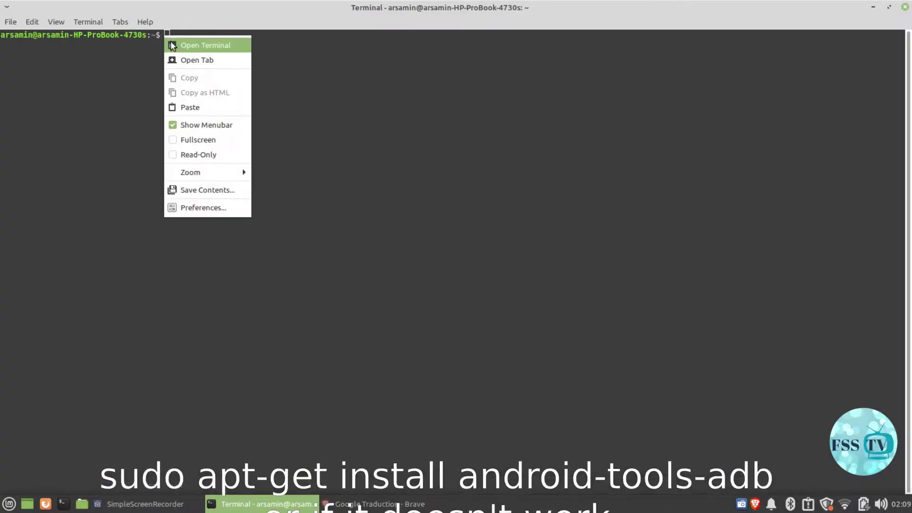
- Run sudo apt-get install android-tools-adb with the sudo password, answering y to the extra packages
{"action": "left_click", "coordinate": [185, 105]}
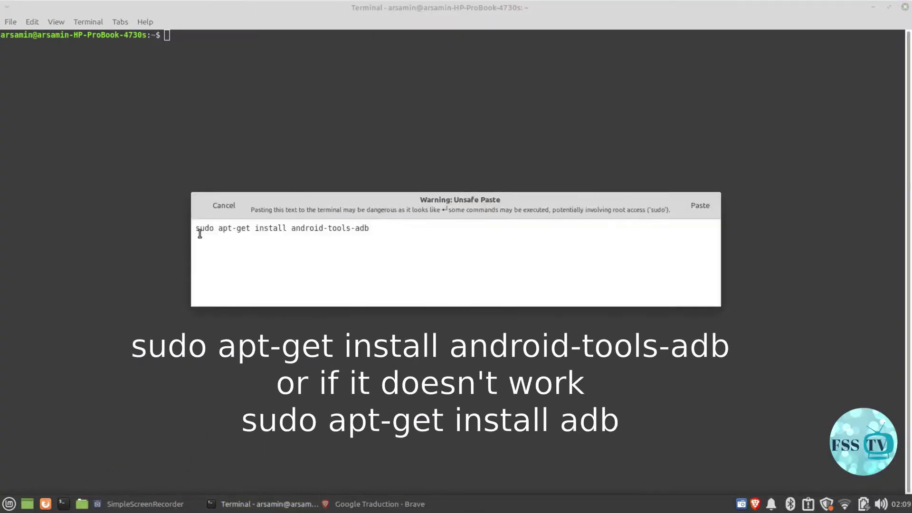
{"action": "triple_click", "coordinate": [350, 229]}
{"action": "left_click", "coordinate": [701, 208]}
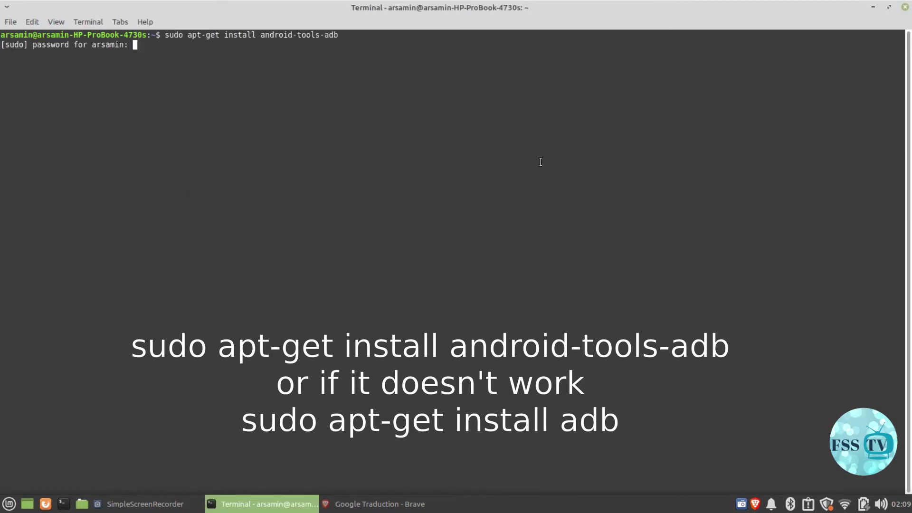
{"action": "type", "text": "***"}
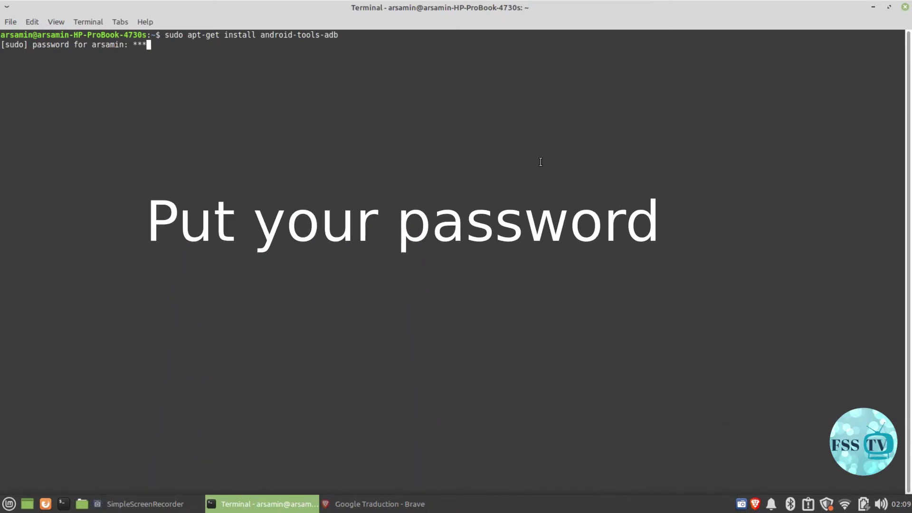
{"action": "type", "text": "******"}
{"action": "key", "text": "Return"}
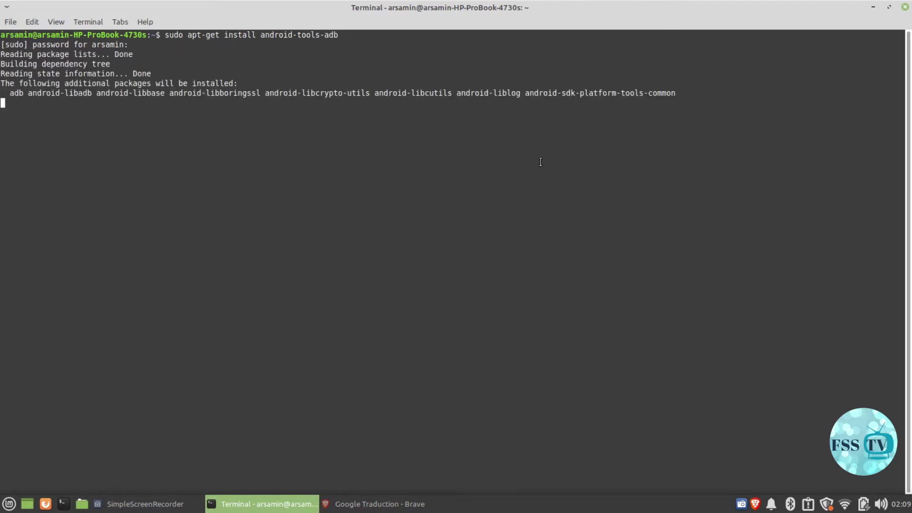
{"action": "type", "text": "y"}
{"action": "key", "text": "Return"}
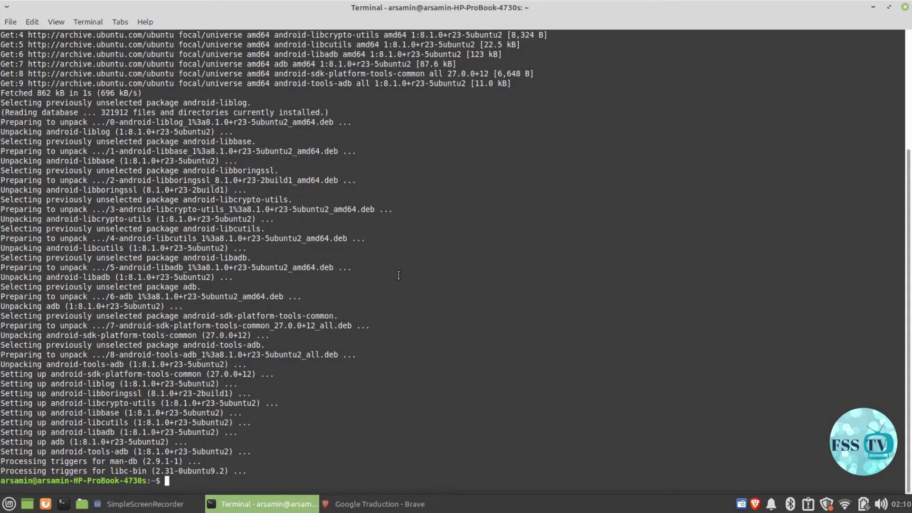
- Switch the phone's adb to TCP mode on port 5555 with adb tcpip 5555
{"action": "right_click", "coordinate": [169, 481]}
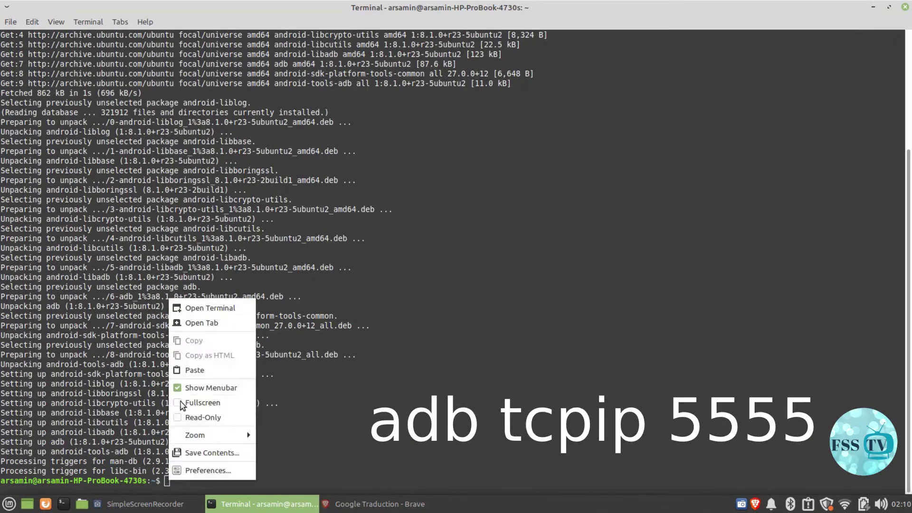
{"action": "left_click", "coordinate": [192, 370]}
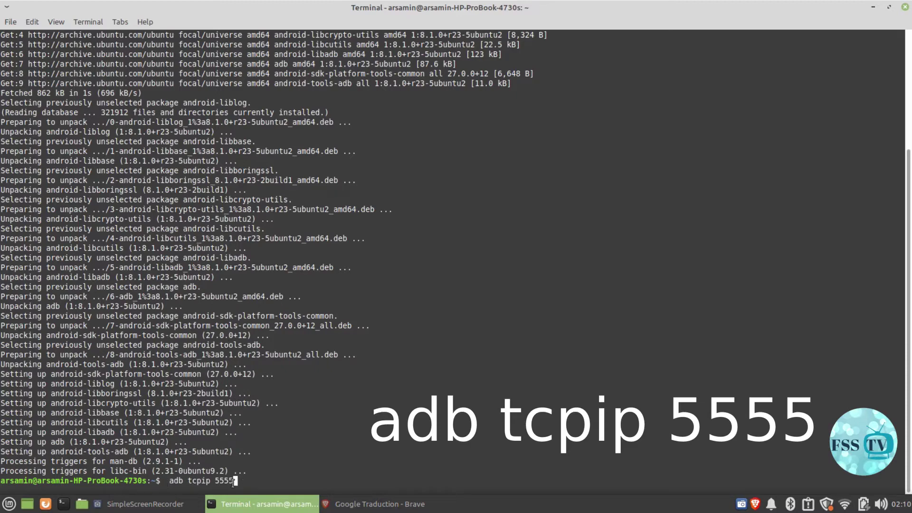
{"action": "key", "text": "Return"}
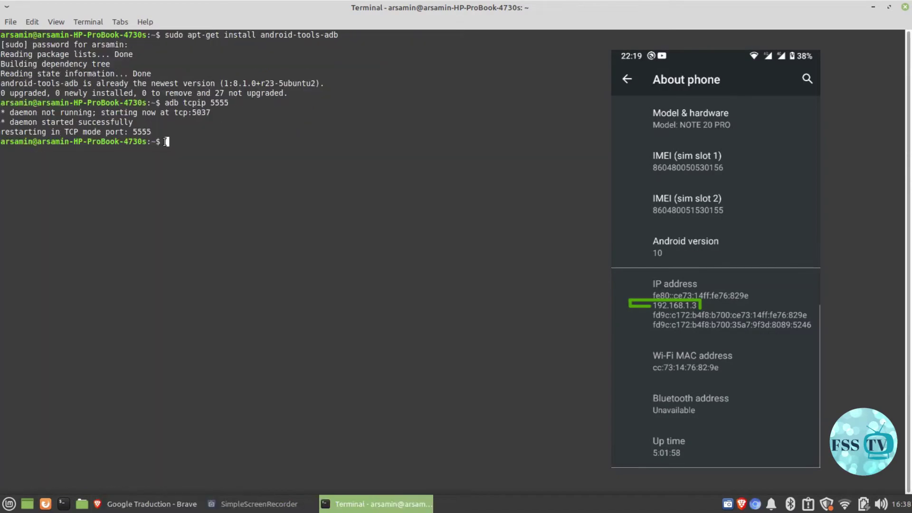
- Connect to the phone at 192.168.1.3:5555 and launch scrcpy wirelessly
{"action": "right_click", "coordinate": [167, 142]}
{"action": "left_click", "coordinate": [190, 214]}
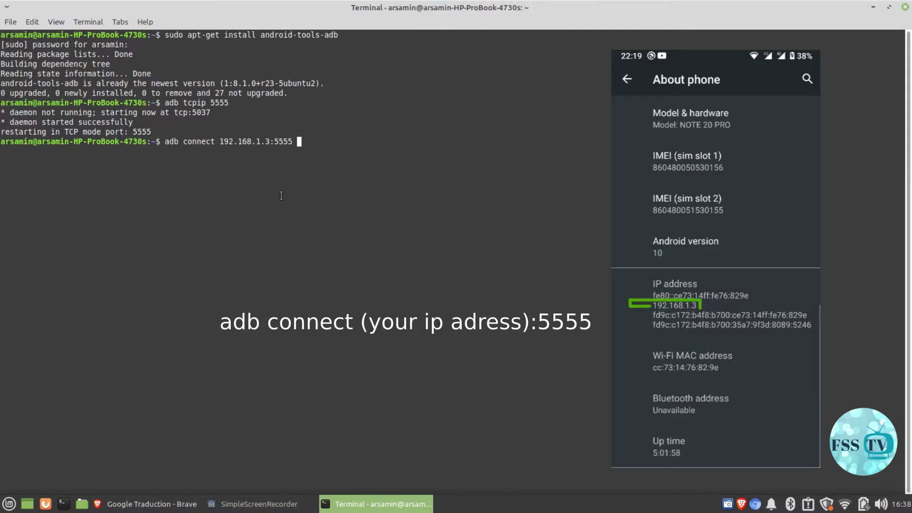
{"action": "key", "text": "Return"}
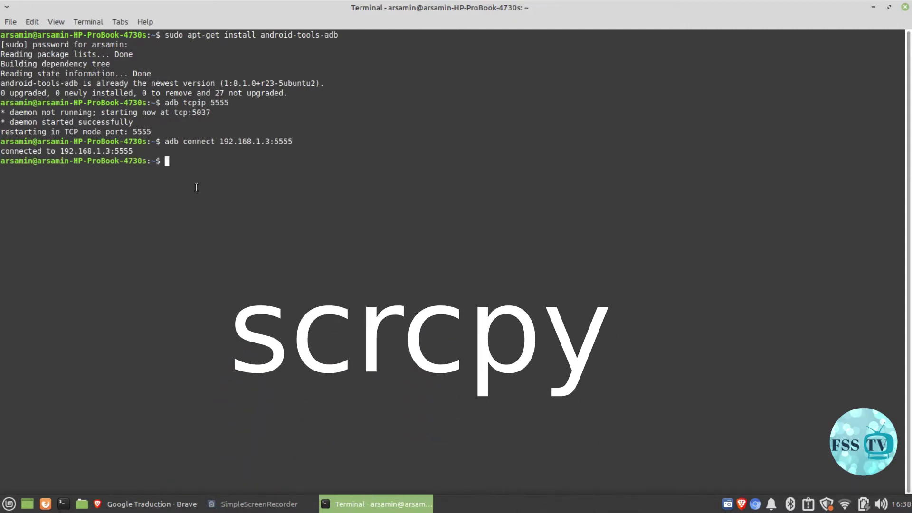
{"action": "type", "text": "scrcpy"}
{"action": "key", "text": "Return"}
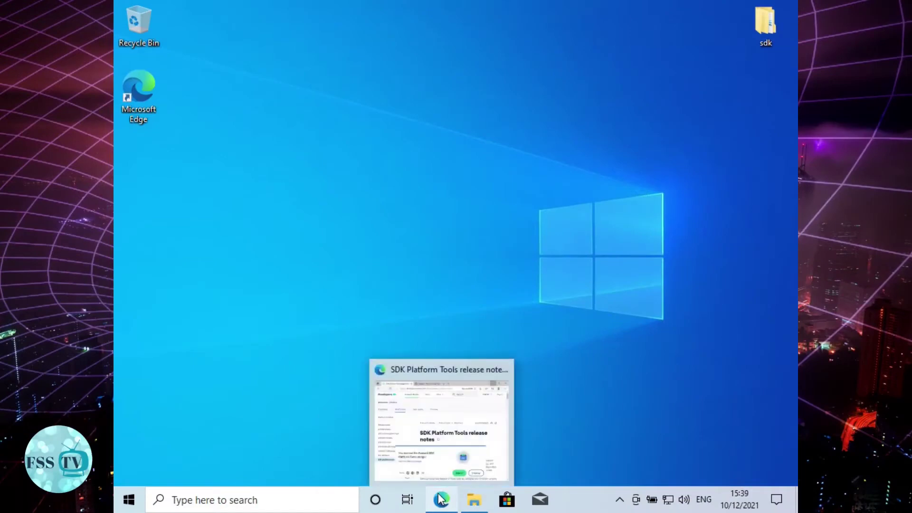
- Check the platform-tools zip in Edge's Downloads list, then minimize Edge
{"action": "left_click", "coordinate": [441, 499]}
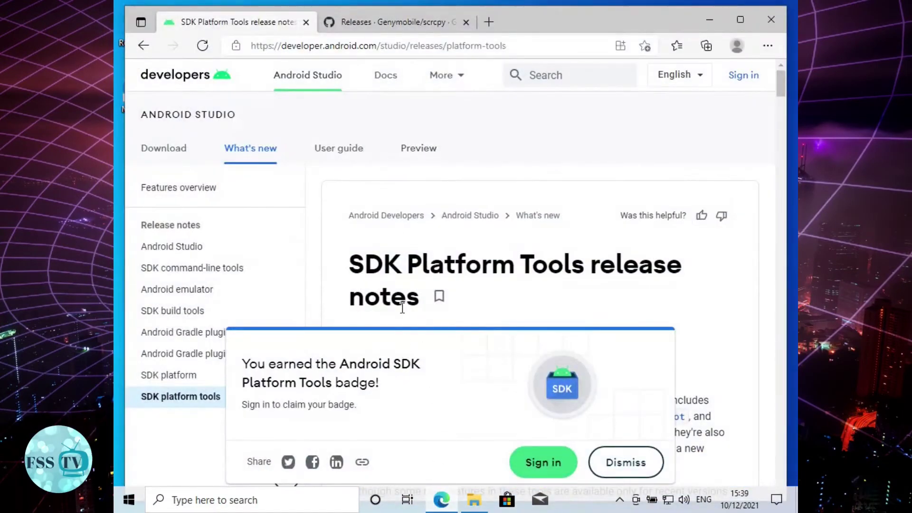
{"action": "scroll", "coordinate": [402, 300], "scroll_direction": "down", "scroll_amount": 6}
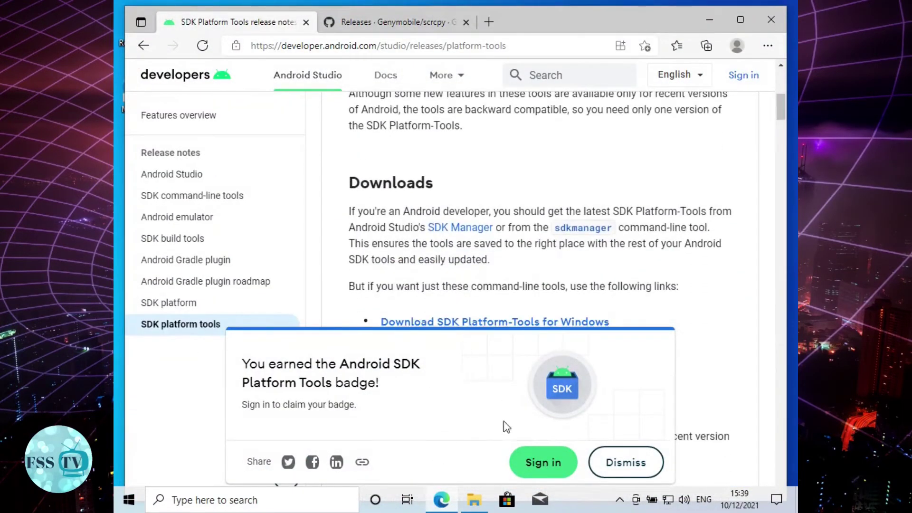
{"action": "left_click", "coordinate": [626, 462]}
{"action": "scroll", "coordinate": [434, 241], "scroll_direction": "down", "scroll_amount": 1}
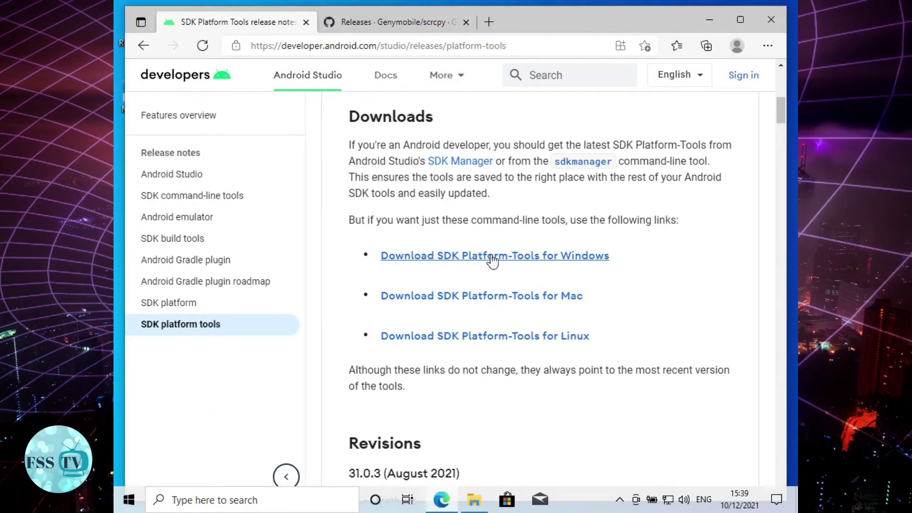
{"action": "left_click", "coordinate": [768, 45]}
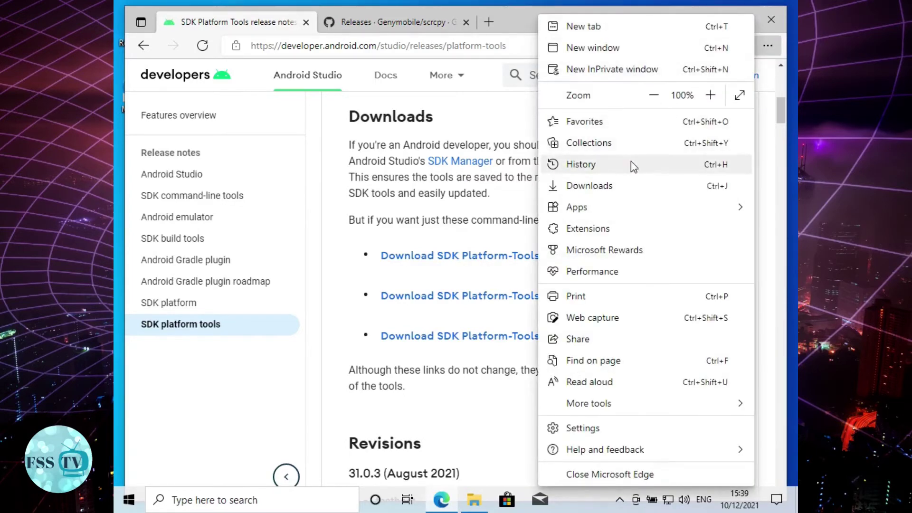
{"action": "left_click", "coordinate": [632, 184]}
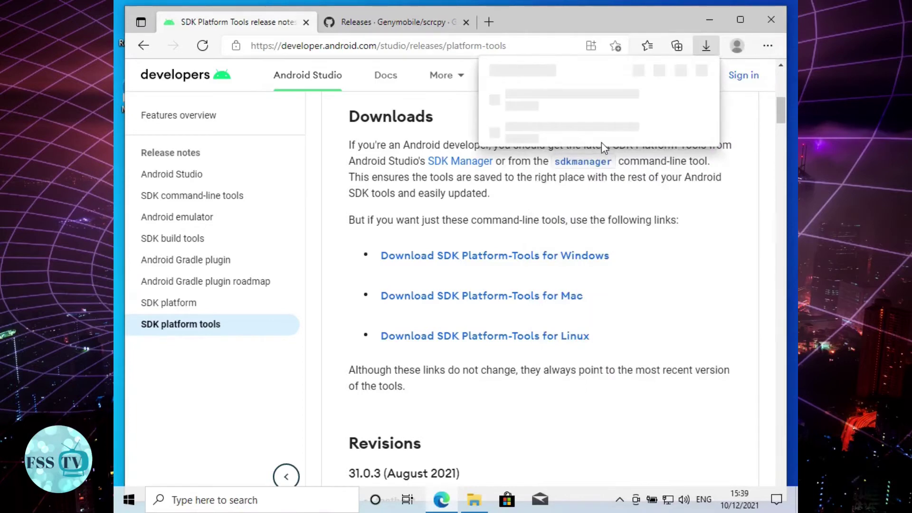
{"action": "left_click", "coordinate": [709, 20]}
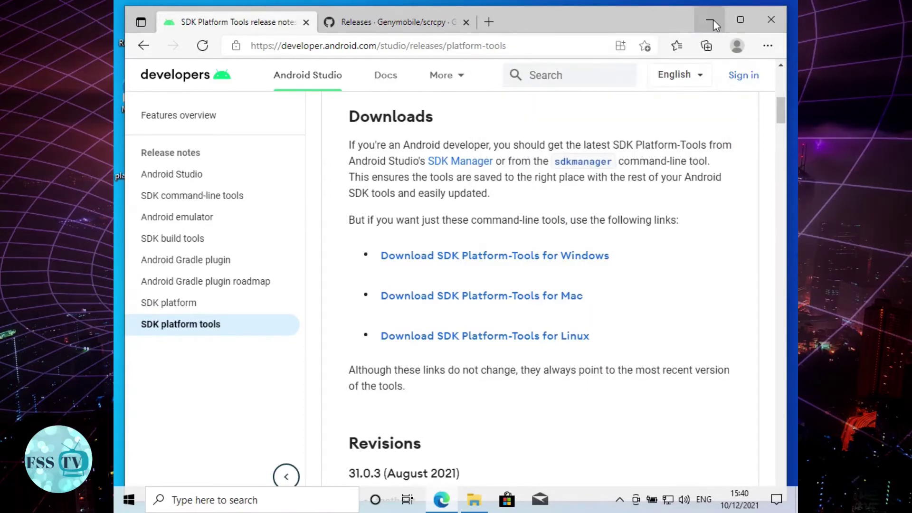
{"action": "left_click", "coordinate": [709, 20]}
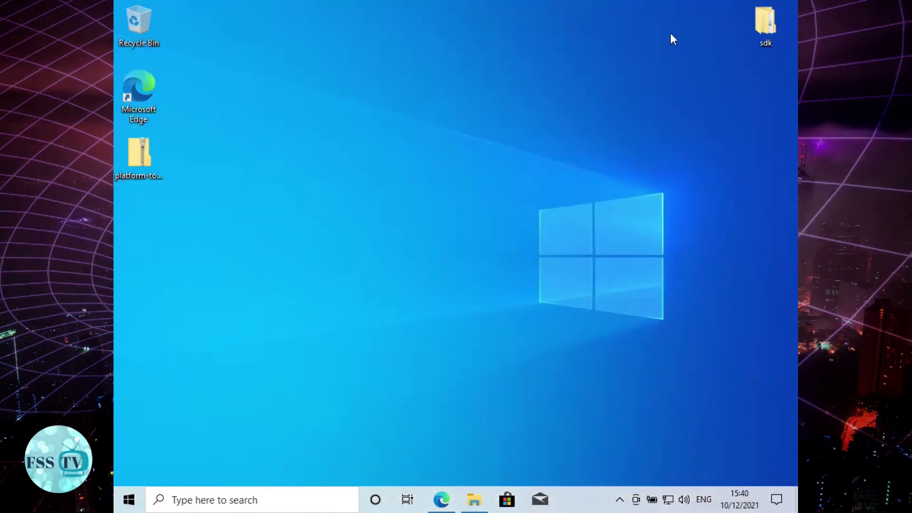
- Extract the platform-tools zip into the default desktop folder with Extract All
{"action": "right_click", "coordinate": [135, 153]}
{"action": "left_click", "coordinate": [180, 183]}
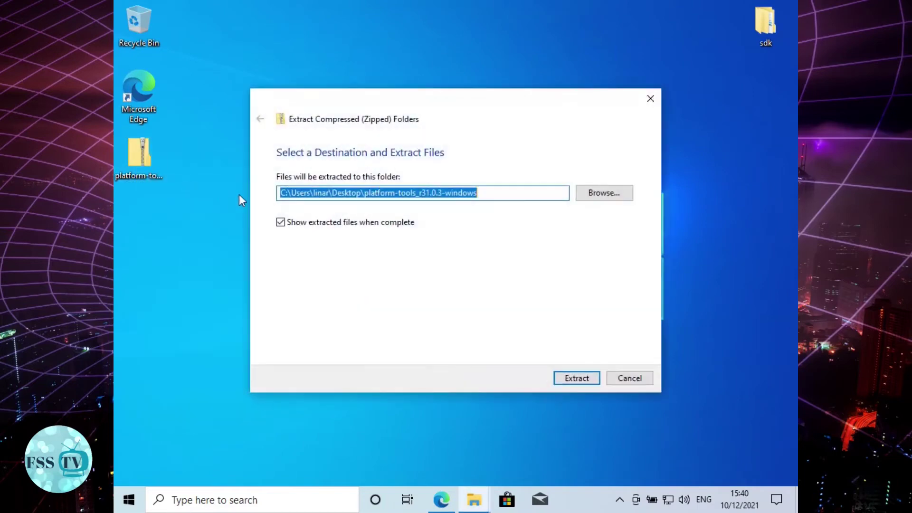
{"action": "left_click", "coordinate": [563, 376]}
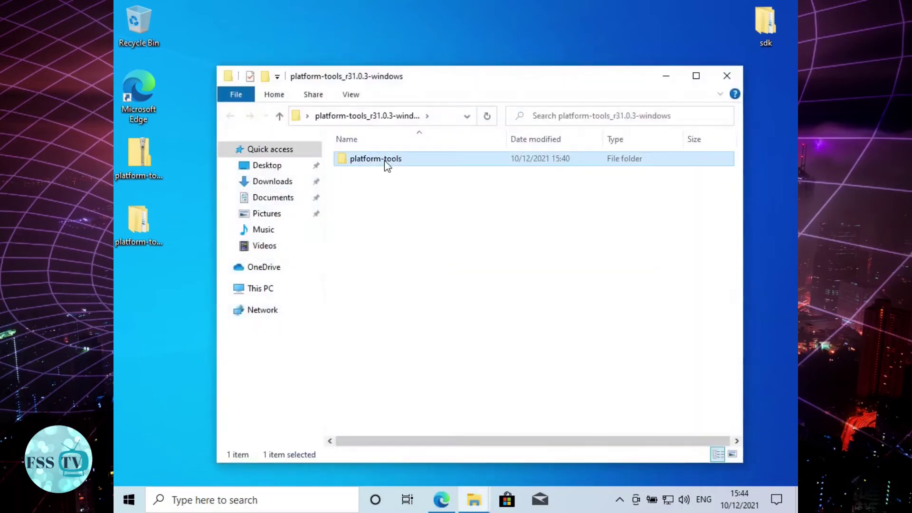
- Open PowerShell in platform-tools and list the phone with adb devices, .\adb devices and .\adb.exe devices
{"action": "right_click", "coordinate": [384, 161]}
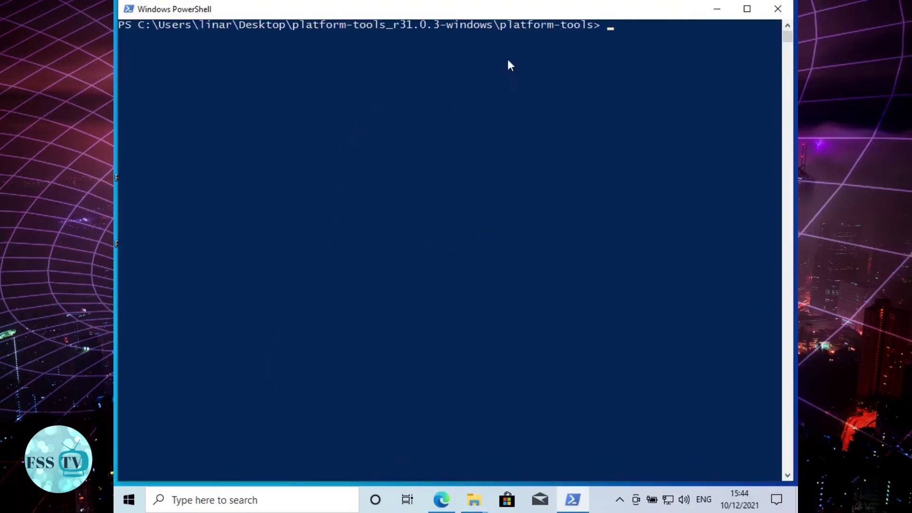
{"action": "type", "text": "Adb devices"}
{"action": "key", "text": "Return"}
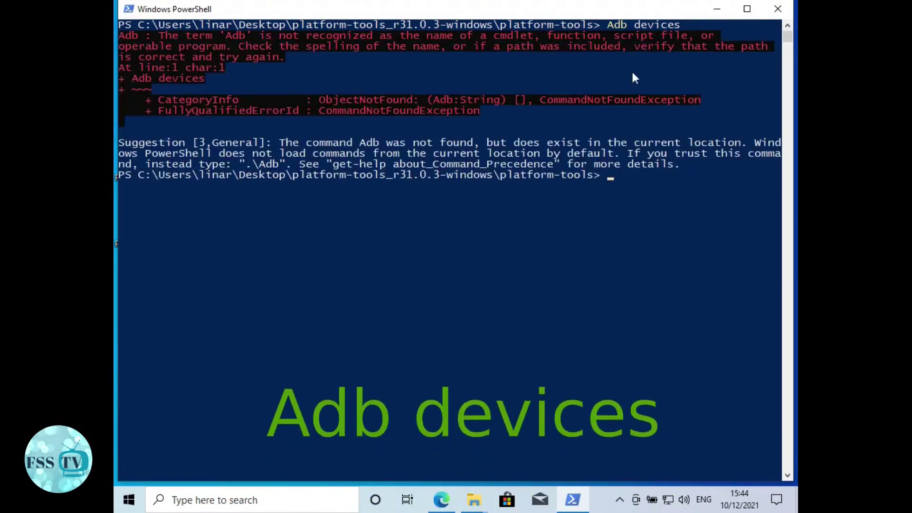
{"action": "type", "text": ".\\adb devices"}
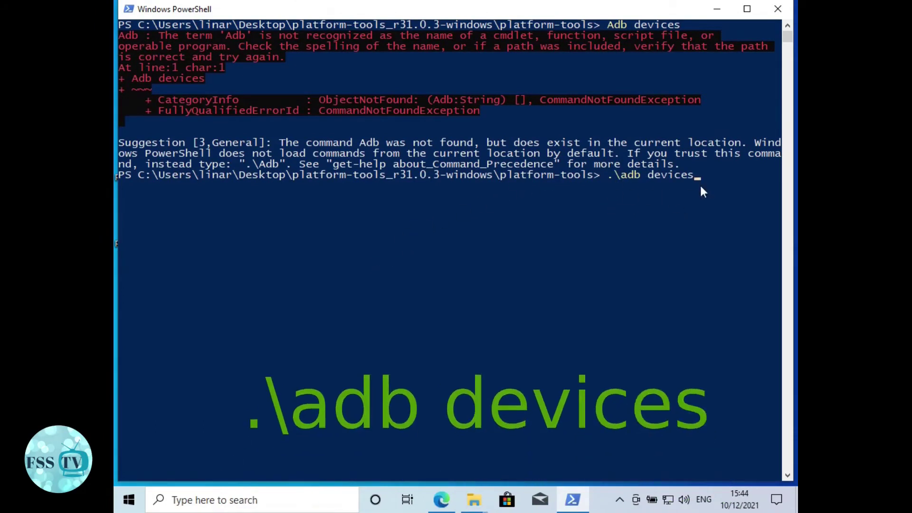
{"action": "key", "text": "Return"}
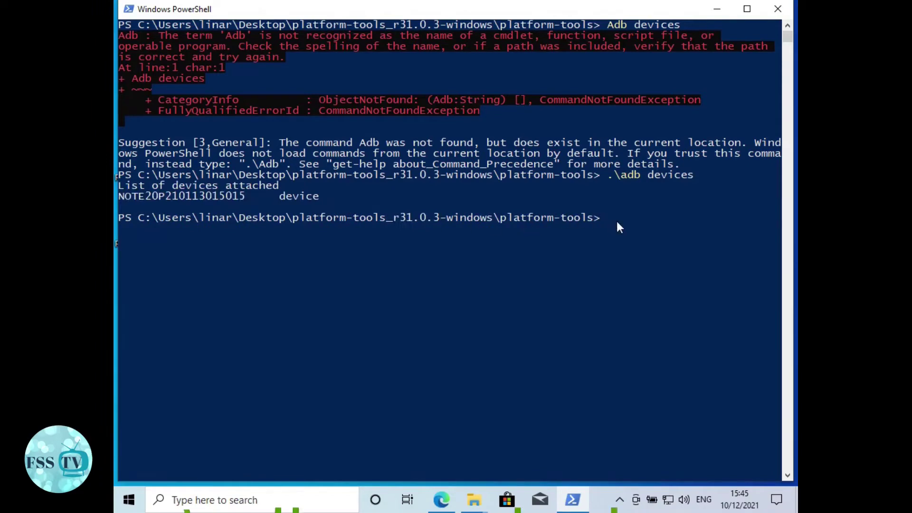
{"action": "type", "text": ".\\adb.exe devices"}
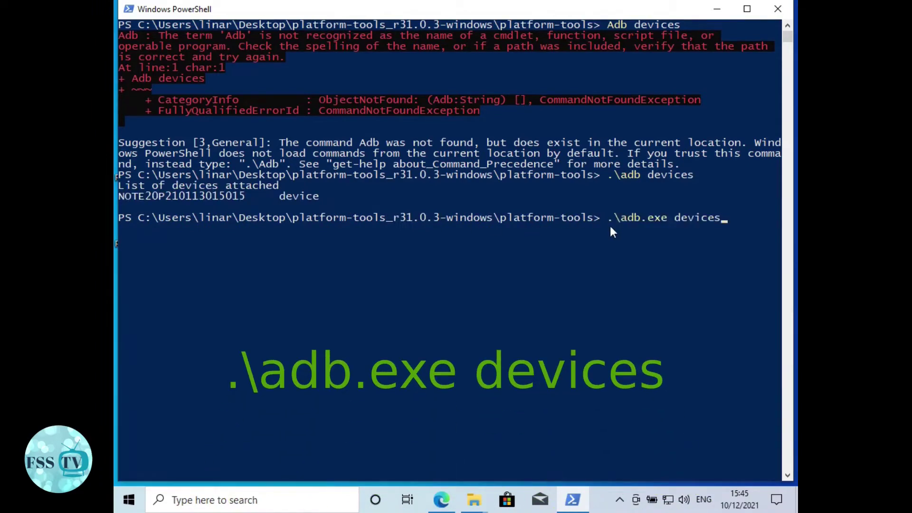
{"action": "key", "text": "Return"}
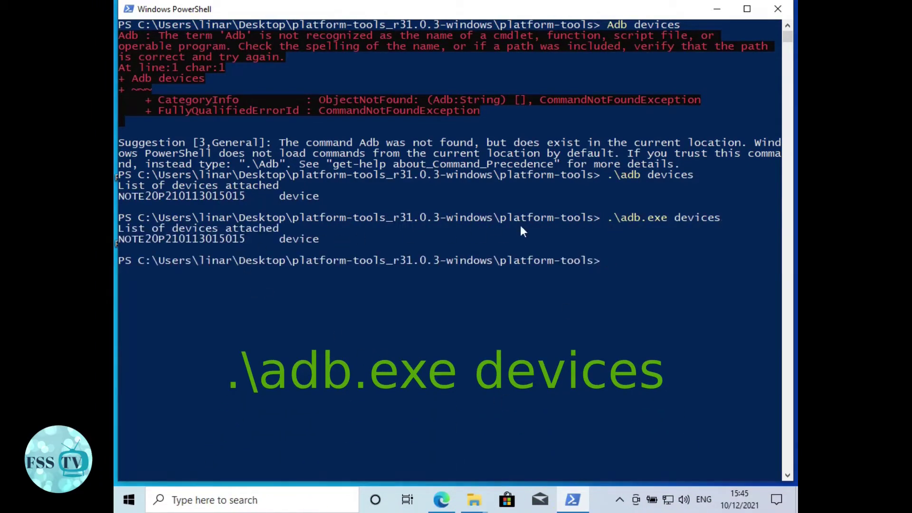
- Minimize PowerShell and Explorer and view the scrcpy Releases assets on GitHub in Edge
{"action": "left_click", "coordinate": [719, 9]}
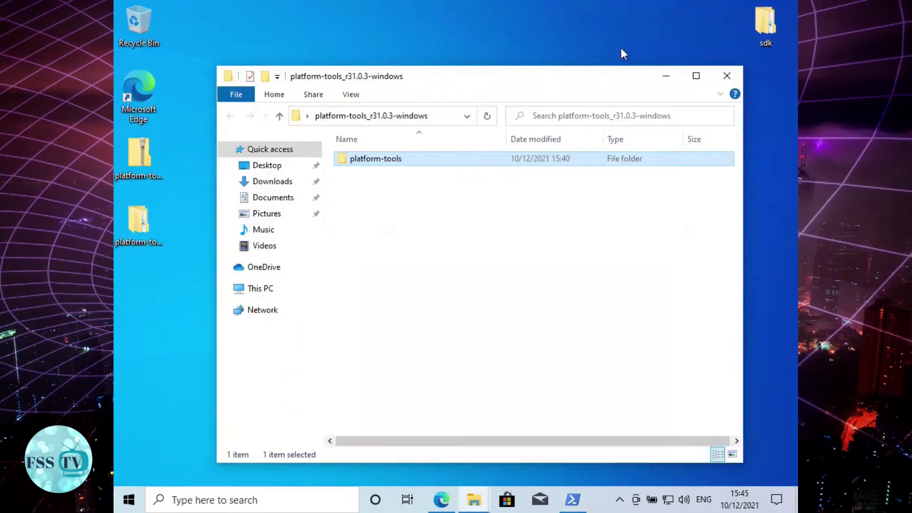
{"action": "left_click", "coordinate": [670, 77]}
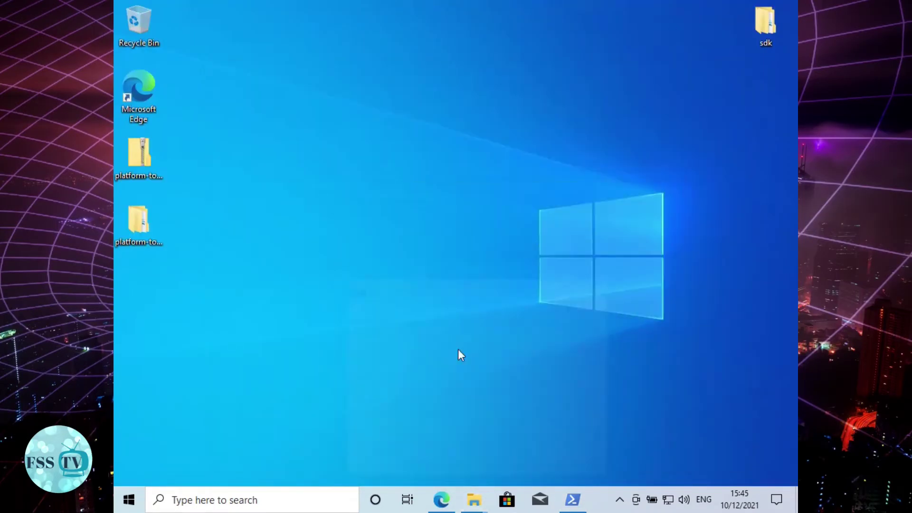
{"action": "left_click", "coordinate": [436, 506]}
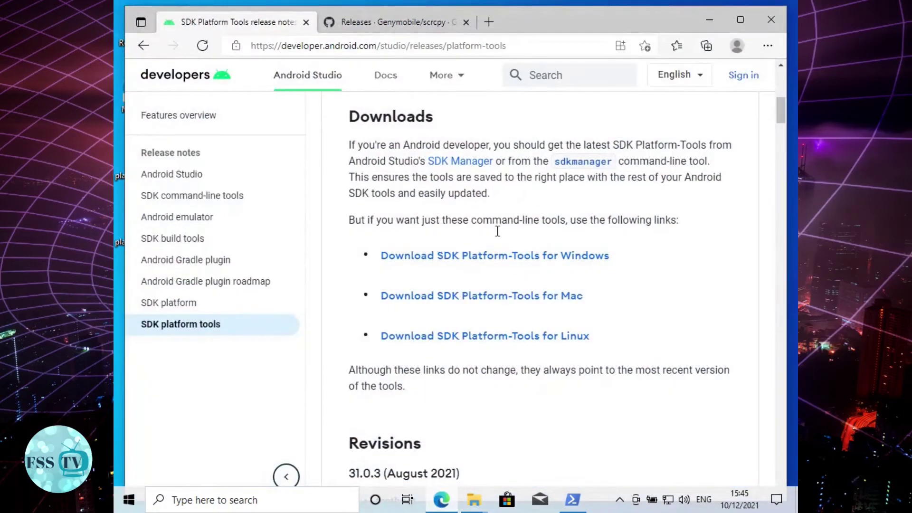
{"action": "left_click", "coordinate": [386, 22]}
{"action": "scroll", "coordinate": [534, 230], "scroll_direction": "down", "scroll_amount": 10}
{"action": "scroll", "coordinate": [536, 235], "scroll_direction": "down", "scroll_amount": 15}
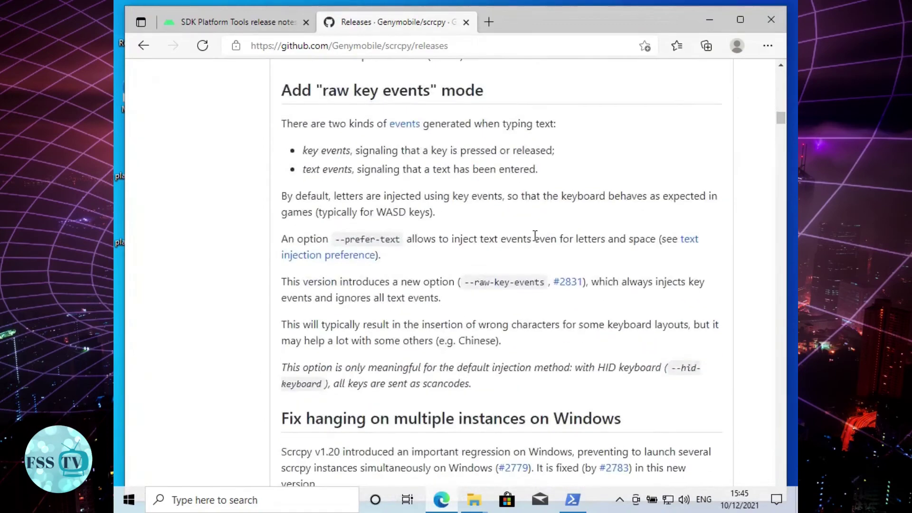
{"action": "scroll", "coordinate": [531, 234], "scroll_direction": "down", "scroll_amount": 15}
{"action": "scroll", "coordinate": [522, 236], "scroll_direction": "up", "scroll_amount": 3}
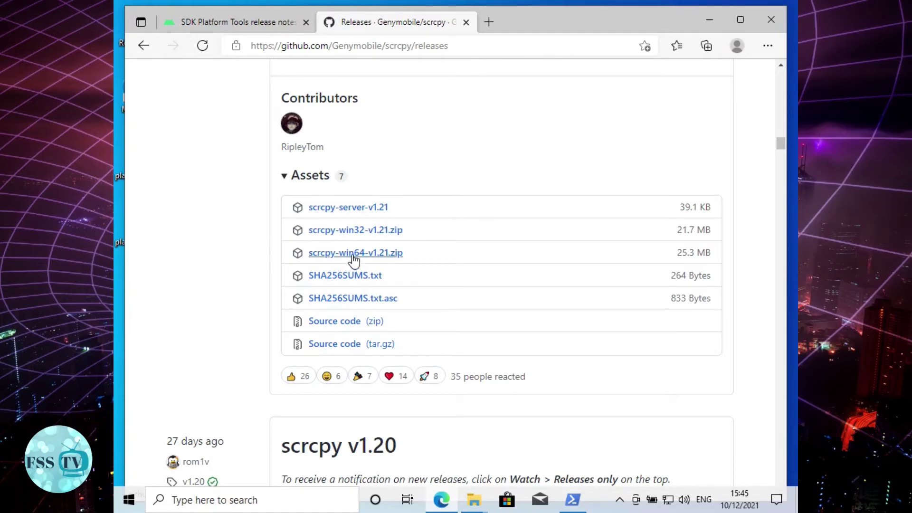
- Reveal the downloaded scrcpy-win64-v1.21 zip's folder from Edge's Downloads list
{"action": "key", "text": "super+2"}
{"action": "left_click", "coordinate": [764, 45]}
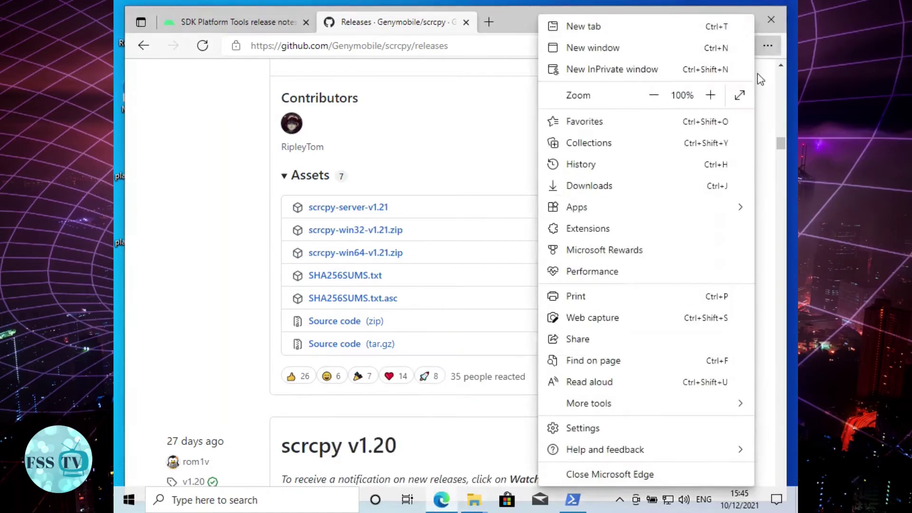
{"action": "left_click", "coordinate": [616, 188]}
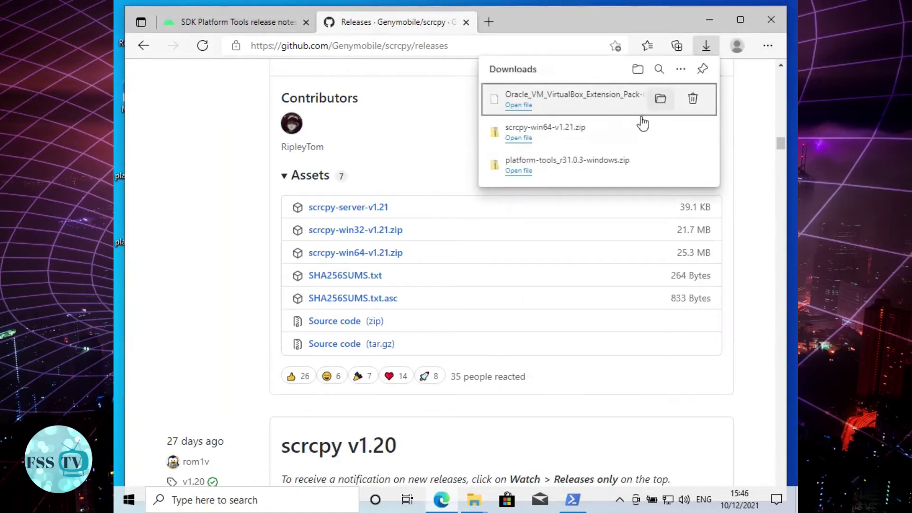
{"action": "left_click", "coordinate": [660, 132]}
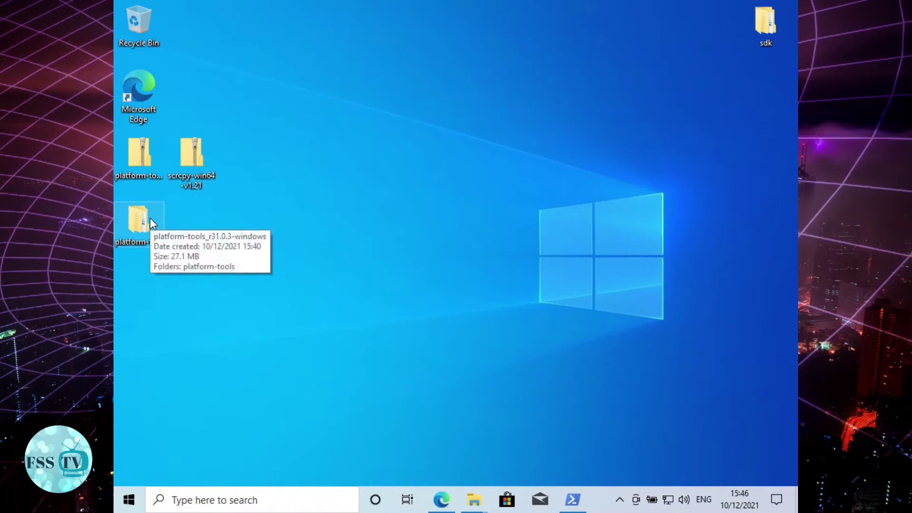
- Extract the scrcpy-win64-v1.21 zip with platform-tools chosen as the destination folder
{"action": "right_click", "coordinate": [204, 161]}
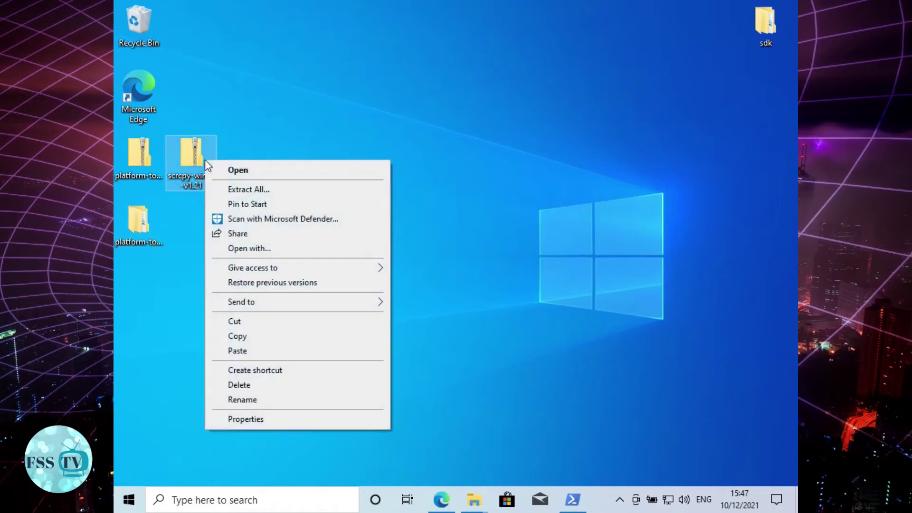
{"action": "left_click", "coordinate": [247, 189]}
{"action": "left_click", "coordinate": [607, 192]}
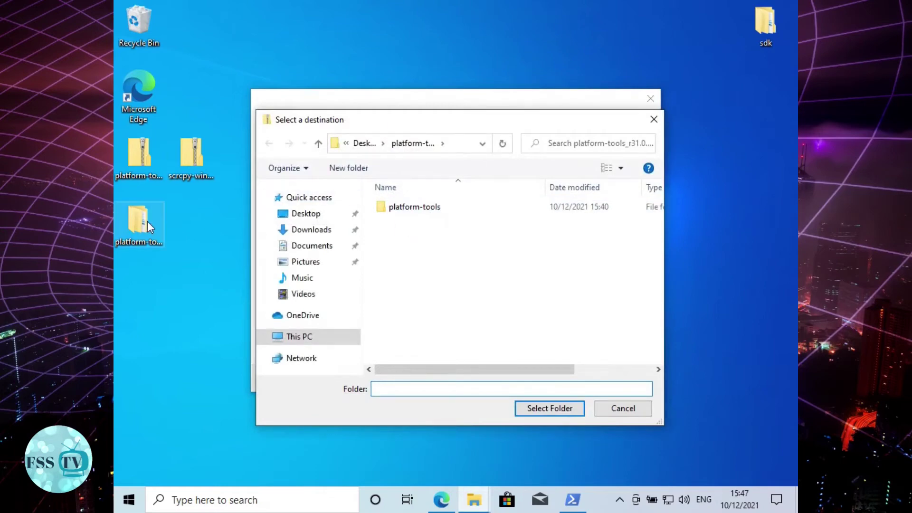
{"action": "left_click", "coordinate": [398, 209]}
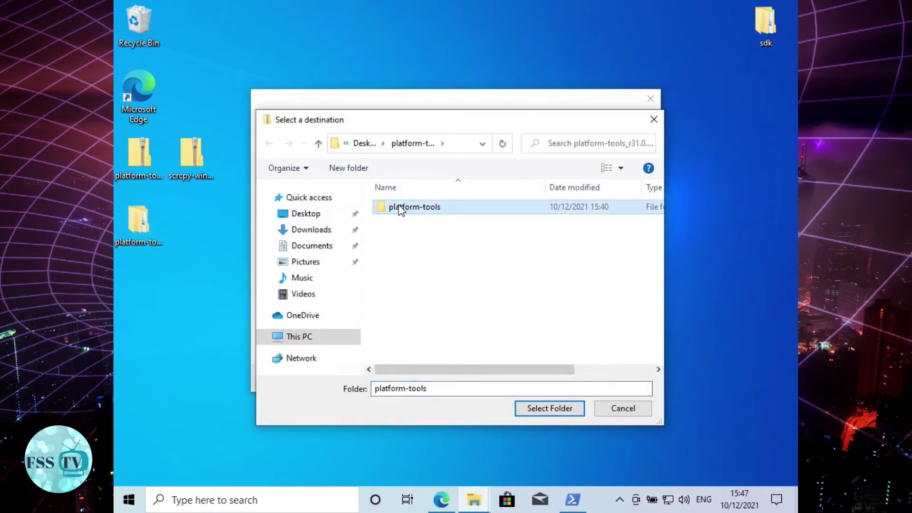
{"action": "double_click", "coordinate": [399, 208]}
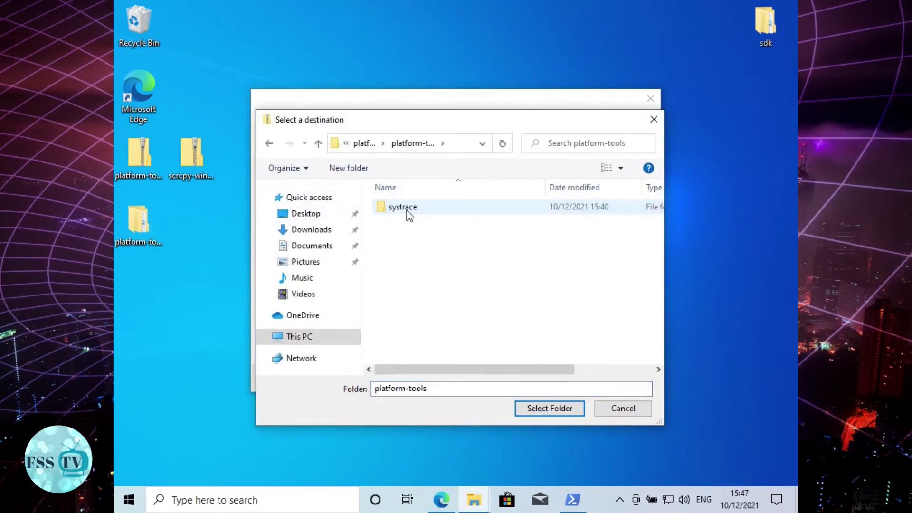
{"action": "left_click", "coordinate": [537, 413]}
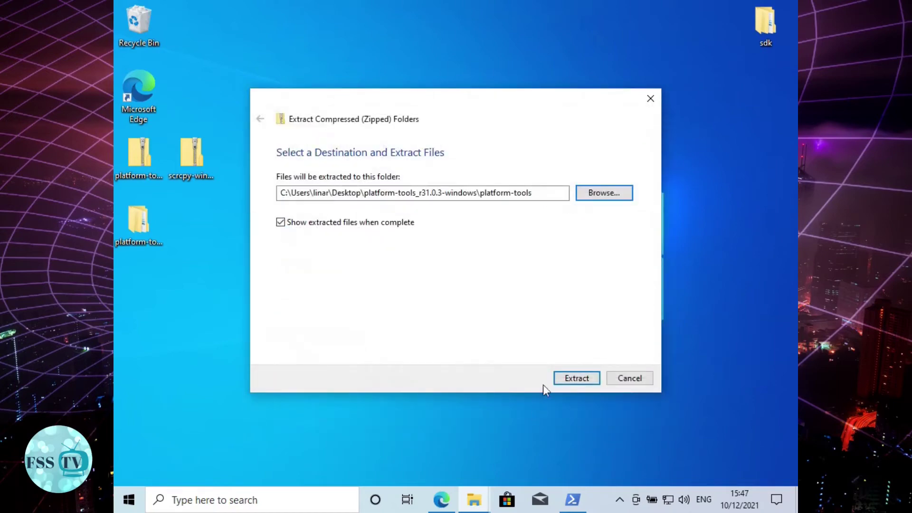
{"action": "left_click", "coordinate": [564, 378]}
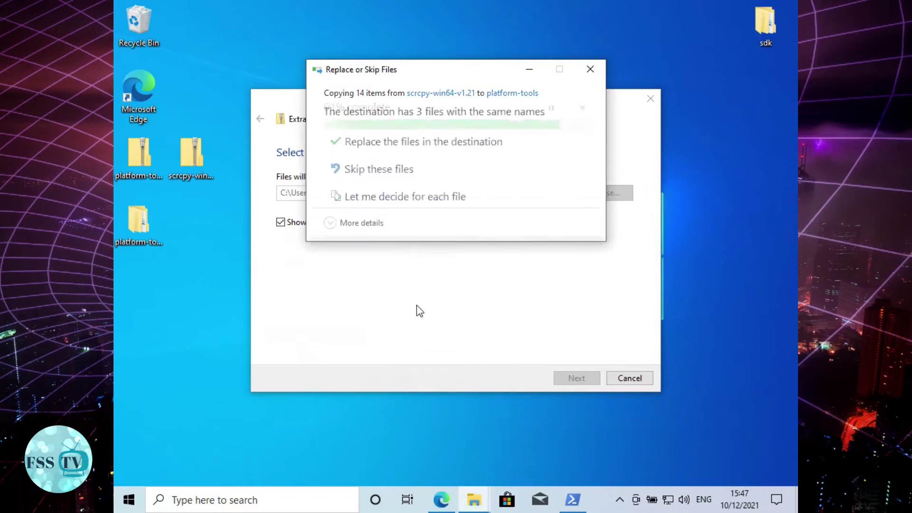
- Replace the 3 same-named files in the platform-tools folder
{"action": "left_click", "coordinate": [412, 145]}
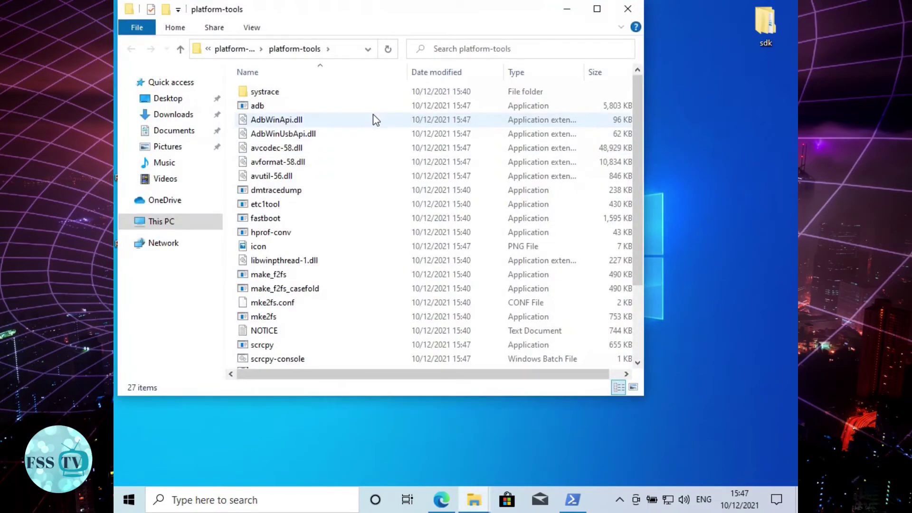
{"action": "scroll", "coordinate": [371, 149], "scroll_direction": "down", "scroll_amount": 1}
{"action": "scroll", "coordinate": [373, 151], "scroll_direction": "down", "scroll_amount": 1}
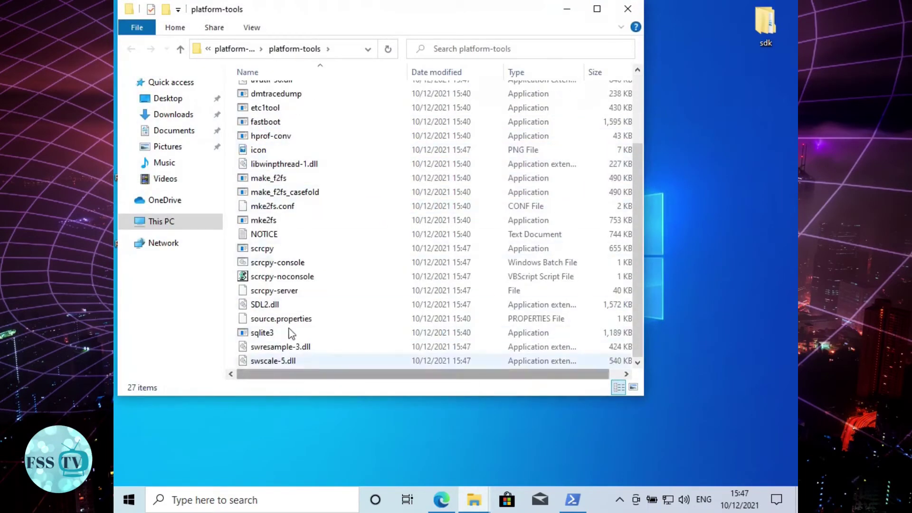
- Launch scrcpy, running it anyway past the SmartScreen warning
{"action": "double_click", "coordinate": [284, 247]}
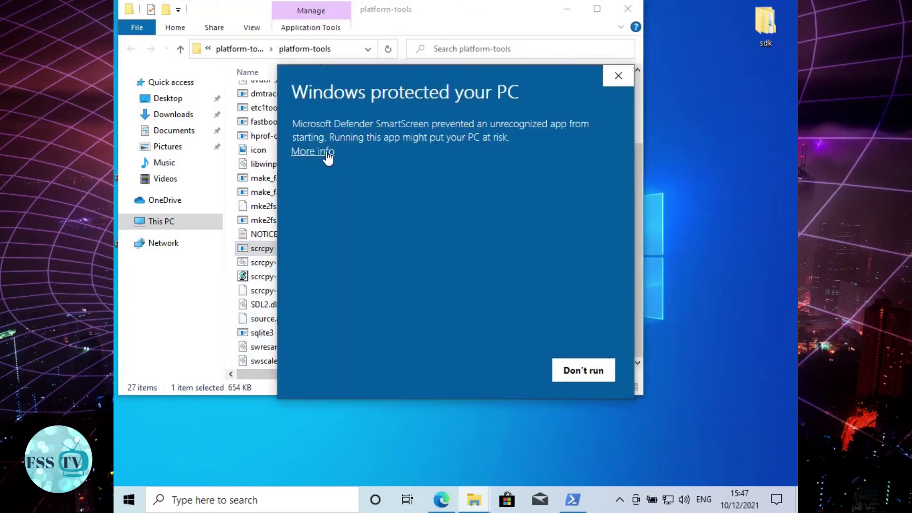
{"action": "left_click", "coordinate": [327, 151]}
{"action": "left_click", "coordinate": [479, 370]}
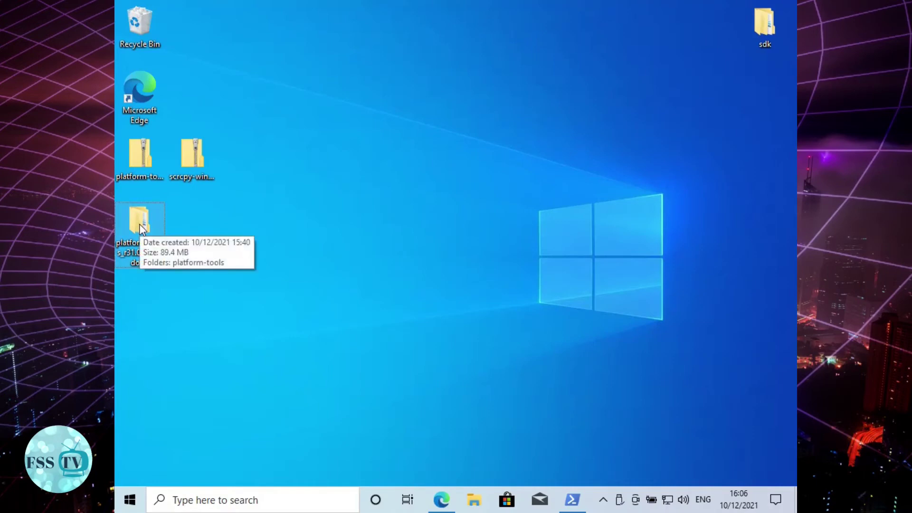
- Open PowerShell in the platform-tools folder and list attached devices with .\adb.exe devices
{"action": "right_click", "coordinate": [141, 229]}
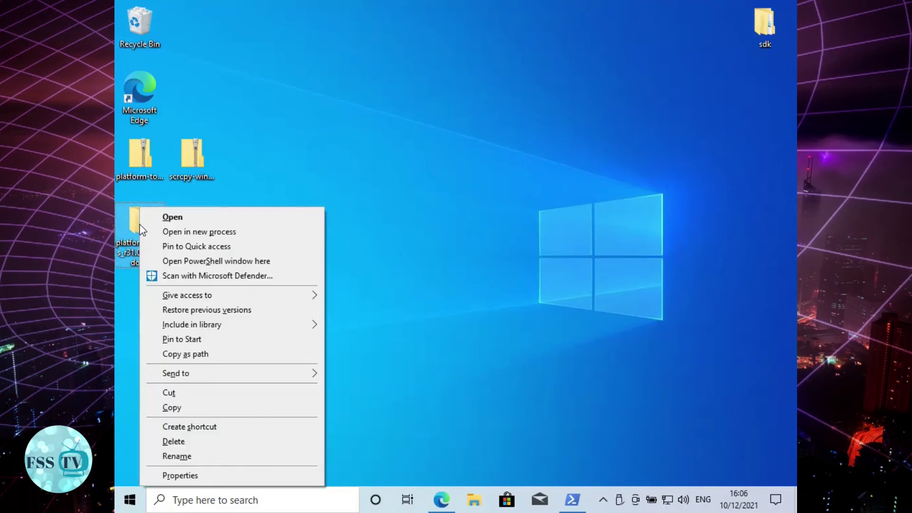
{"action": "left_click", "coordinate": [220, 261]}
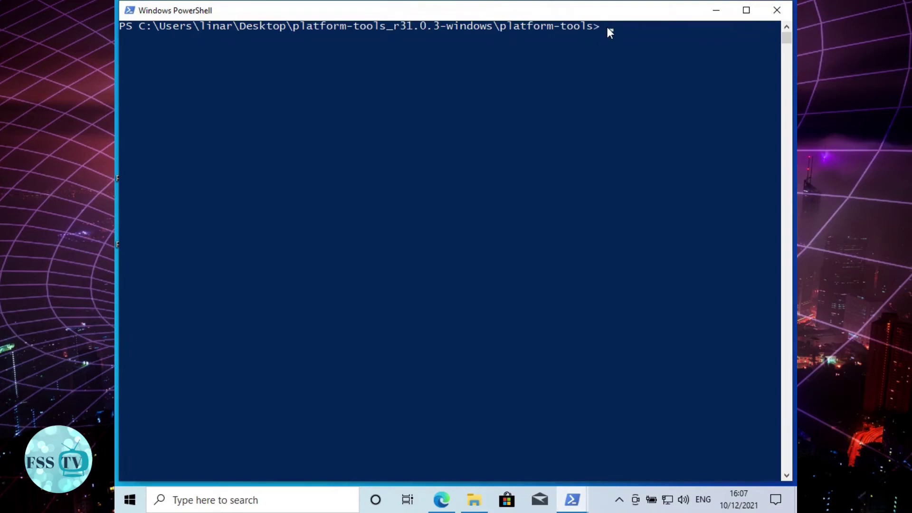
{"action": "type", "text": ".\\adb.exe devices"}
{"action": "key", "text": "Return"}
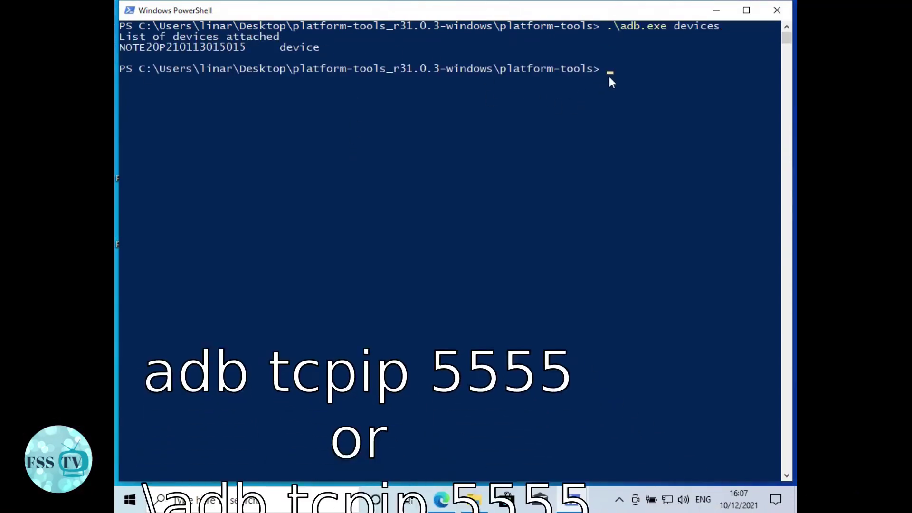
- Switch the phone's adb to TCP port 5555 with .\adb tcpip 5555
{"action": "type", "text": "adb tcpip 5555"}
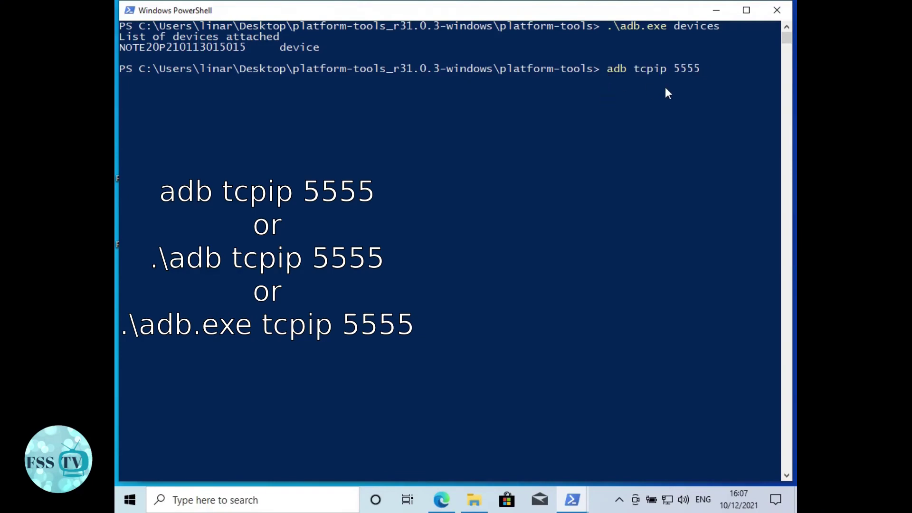
{"action": "key", "text": "Return"}
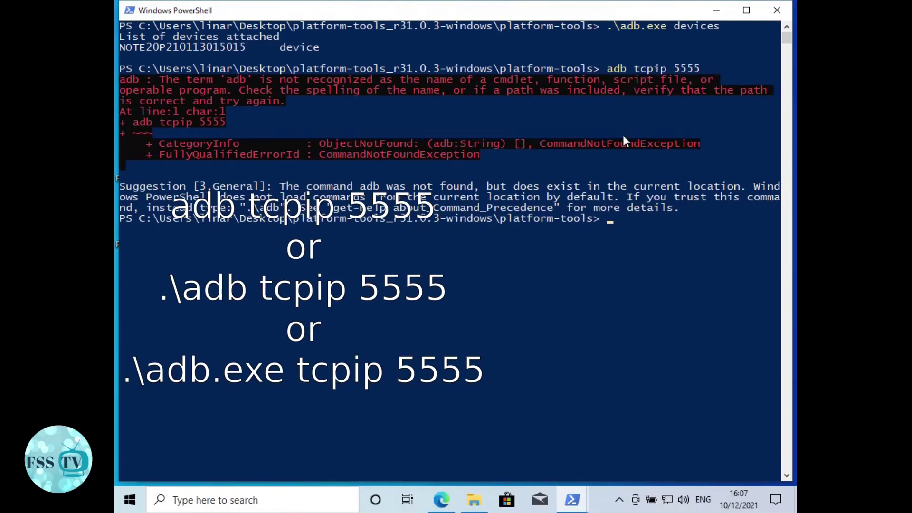
{"action": "type", "text": ".\\adb tcpi"}
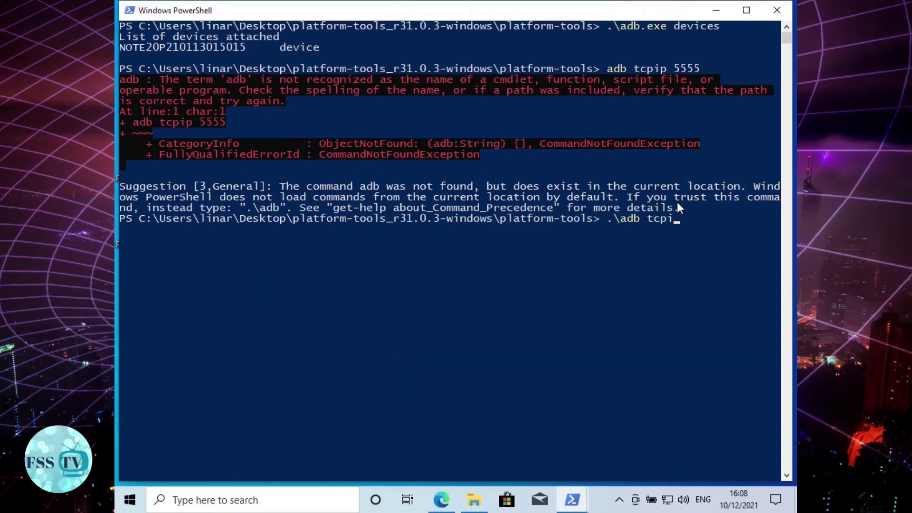
{"action": "type", "text": "p 5555"}
{"action": "key", "text": "Return"}
- Connect wirelessly to the phone at 192.168.1.3 and launch scrcpy
{"action": "type", "text": ".\\adb c"}
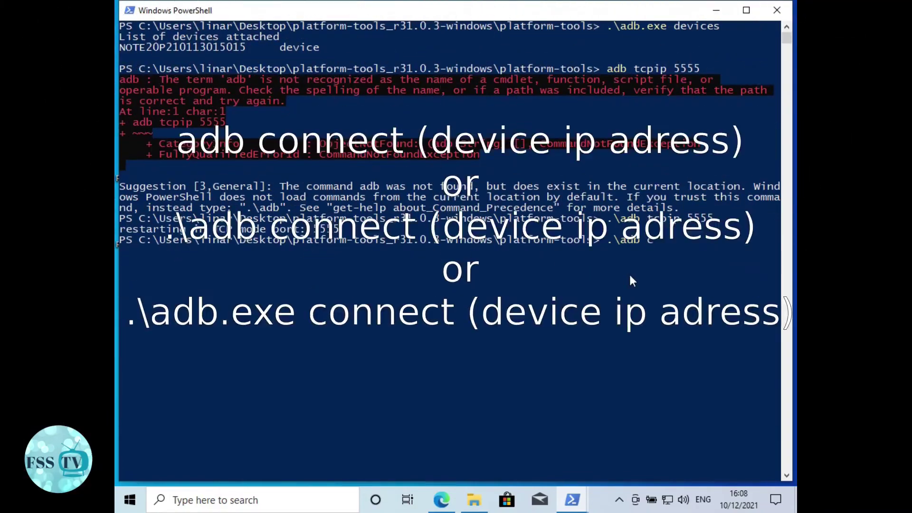
{"action": "type", "text": "onnect"}
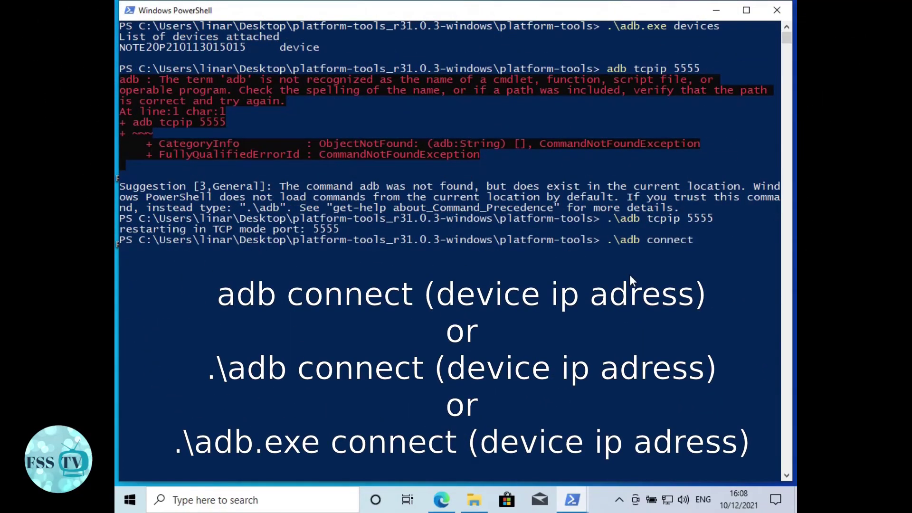
{"action": "type", "text": " 19"}
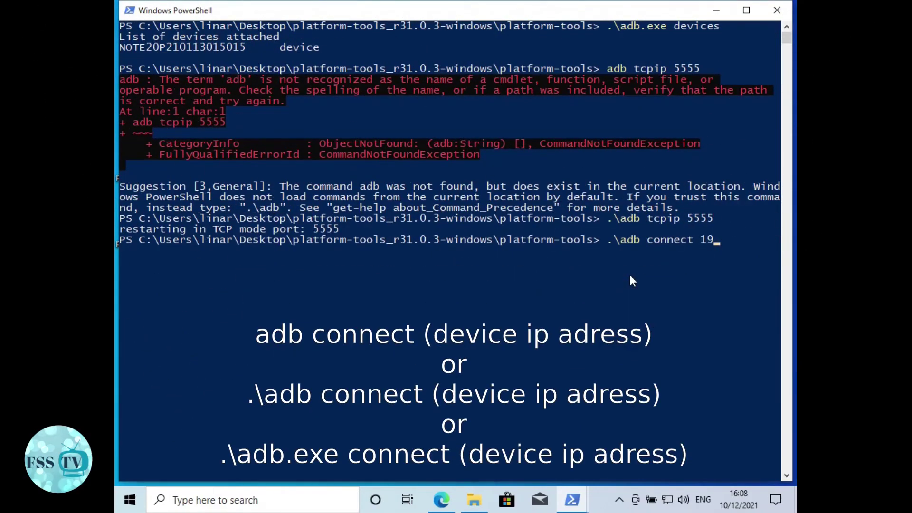
{"action": "type", "text": "2.168.1.3"}
{"action": "key", "text": "Return"}
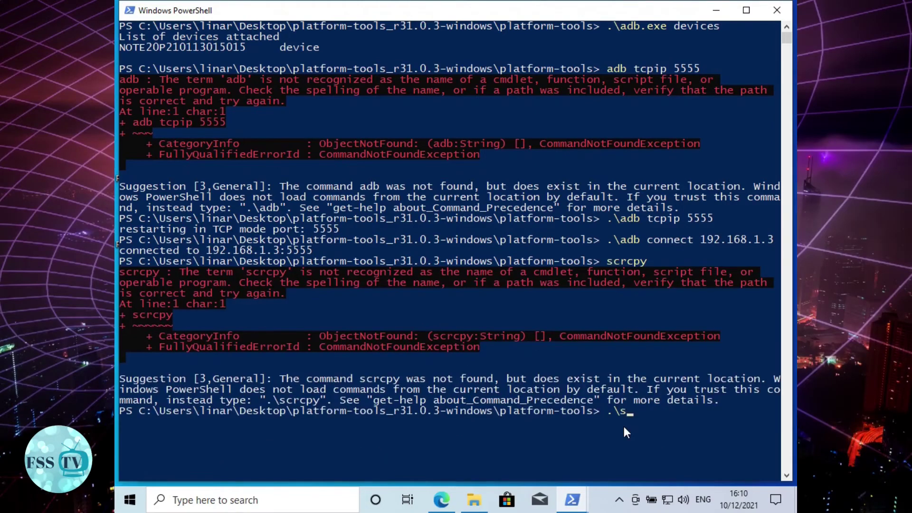
{"action": "type", "text": "c"}
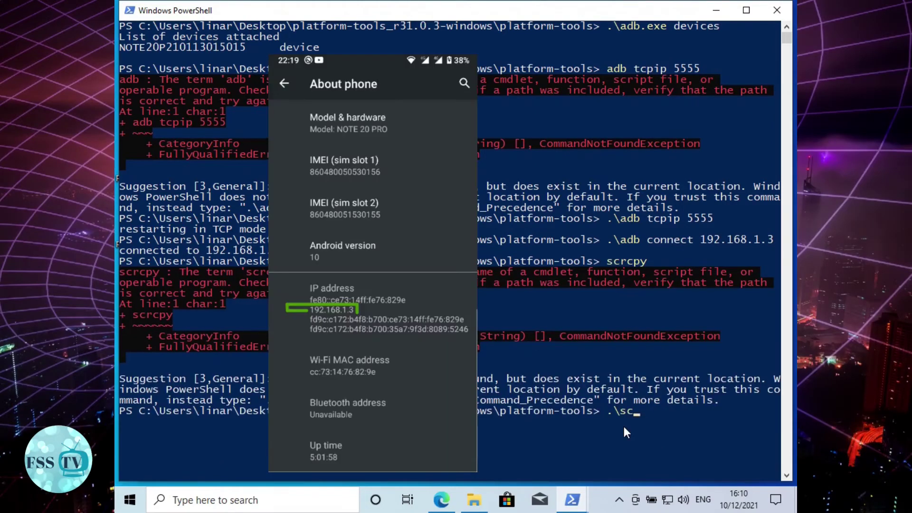
{"action": "type", "text": "rcpy"}
{"action": "key", "text": "Return"}
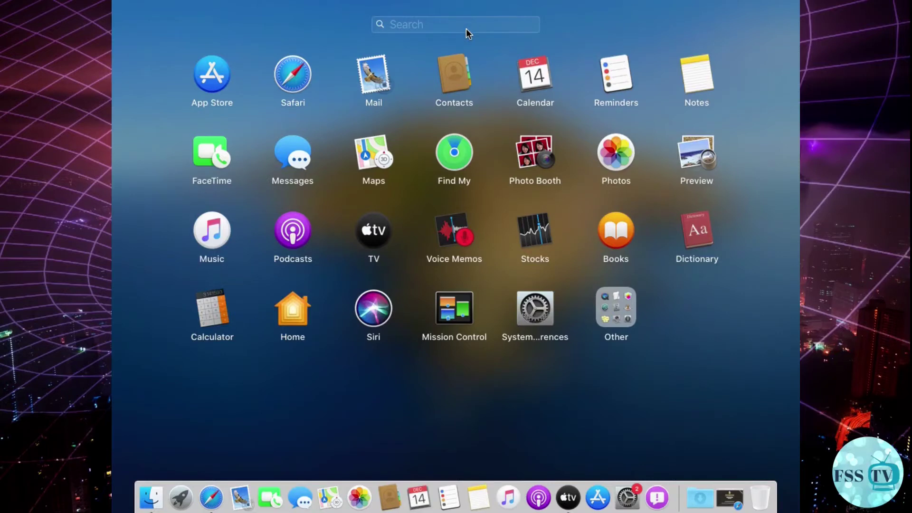
- Open Terminal via Launchpad search and run the pasted Homebrew install command to completion
{"action": "type", "text": "ter"}
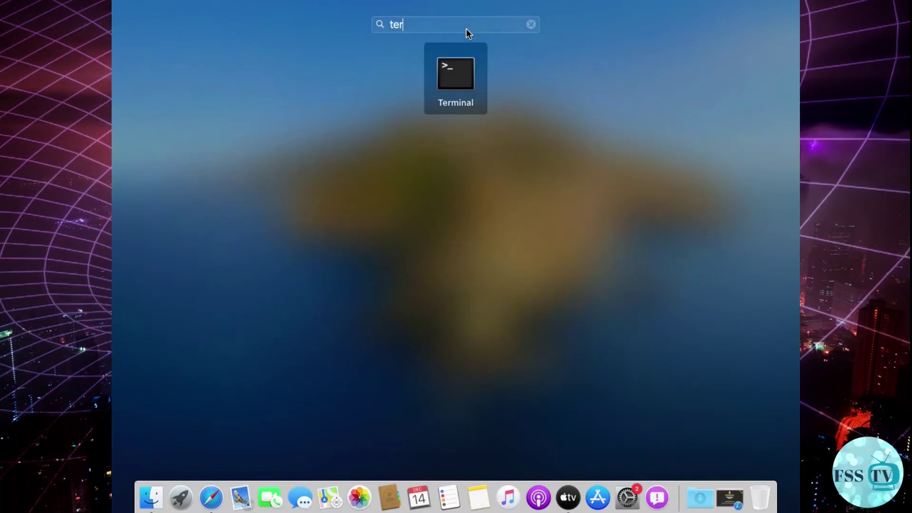
{"action": "key", "text": "Return"}
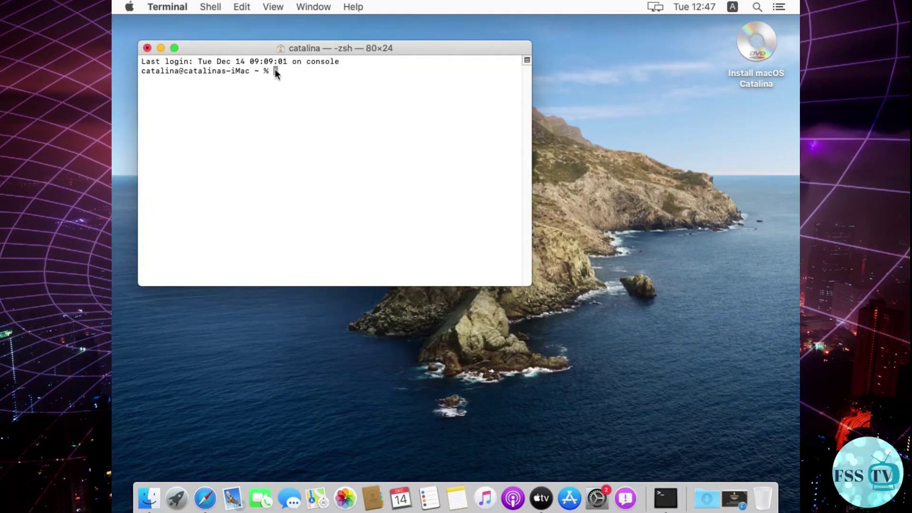
{"action": "right_click", "coordinate": [275, 69]}
{"action": "left_click", "coordinate": [296, 89]}
{"action": "key", "text": "Return"}
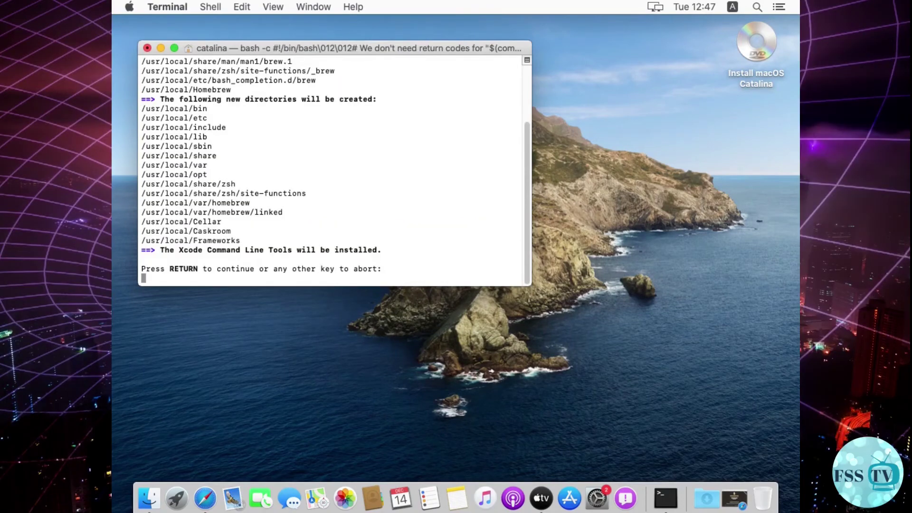
{"action": "key", "text": "Return"}
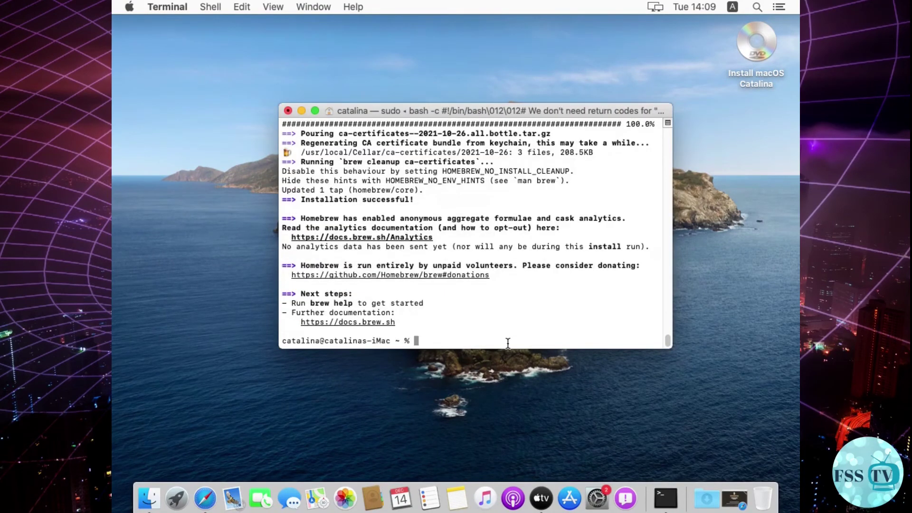
- Install scrcpy with the pasted brew install scrcpy command
{"action": "right_click", "coordinate": [395, 316]}
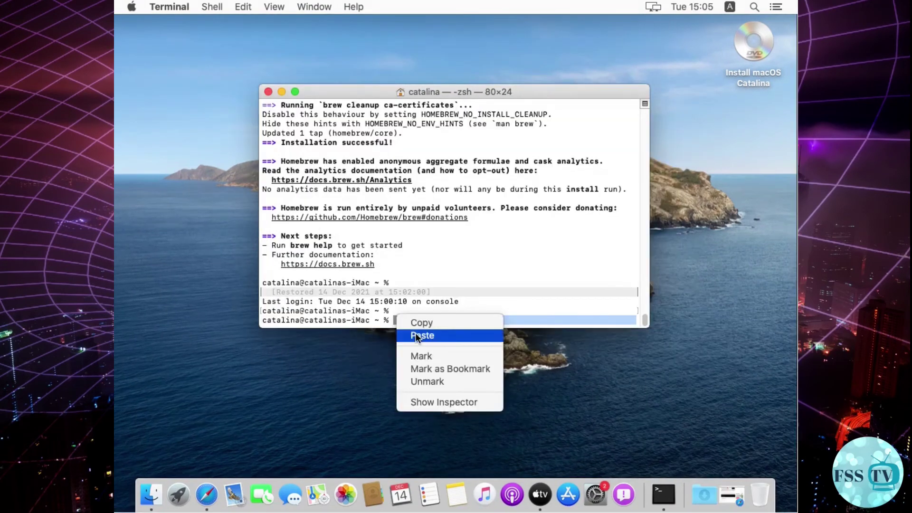
{"action": "left_click", "coordinate": [416, 336]}
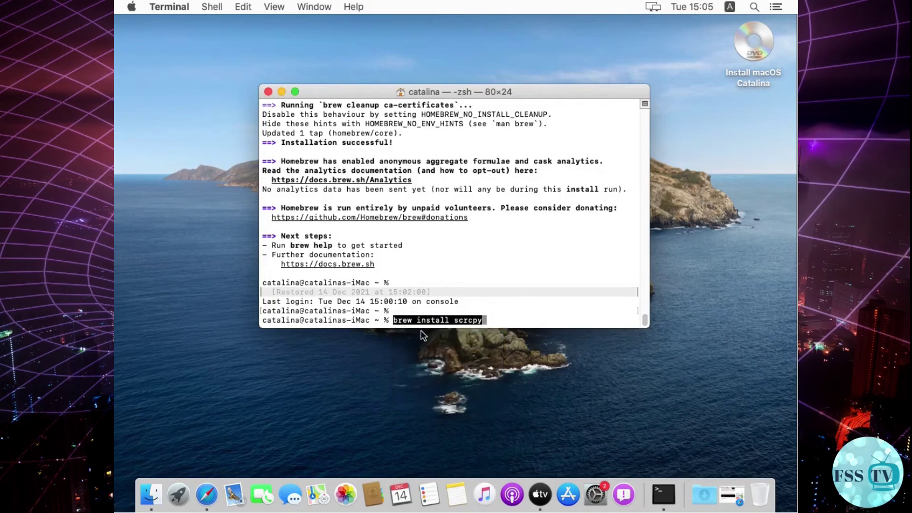
{"action": "key", "text": "Return"}
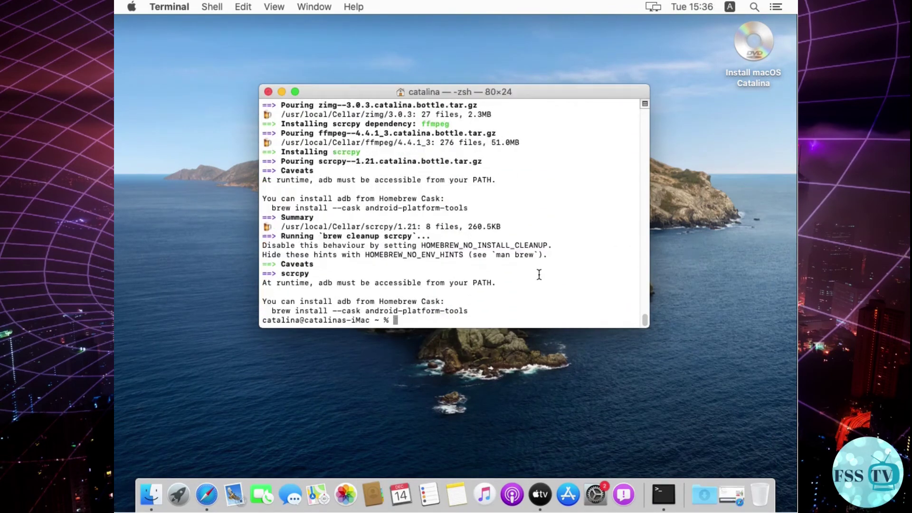
- Install adb by running the copied 'brew install --cask android-platform-tools' command
{"action": "right_click", "coordinate": [394, 321]}
{"action": "left_click", "coordinate": [412, 342]}
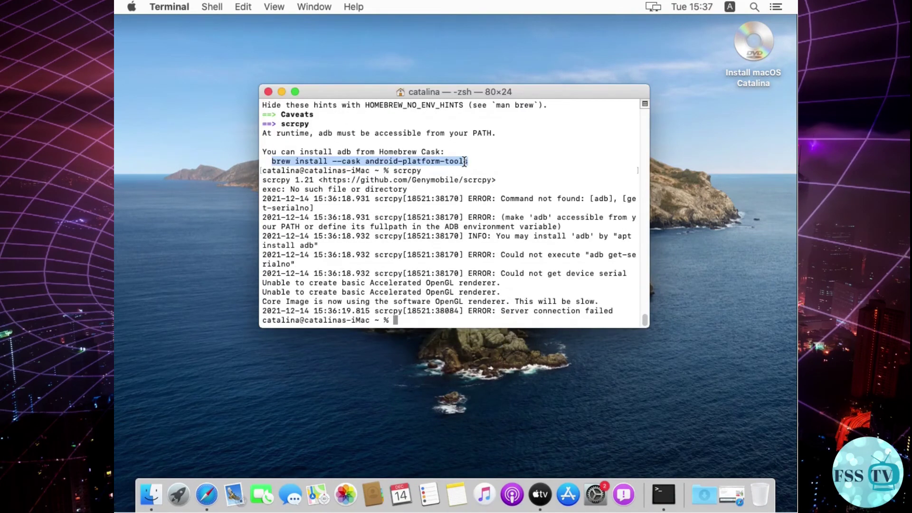
{"action": "right_click", "coordinate": [465, 162]}
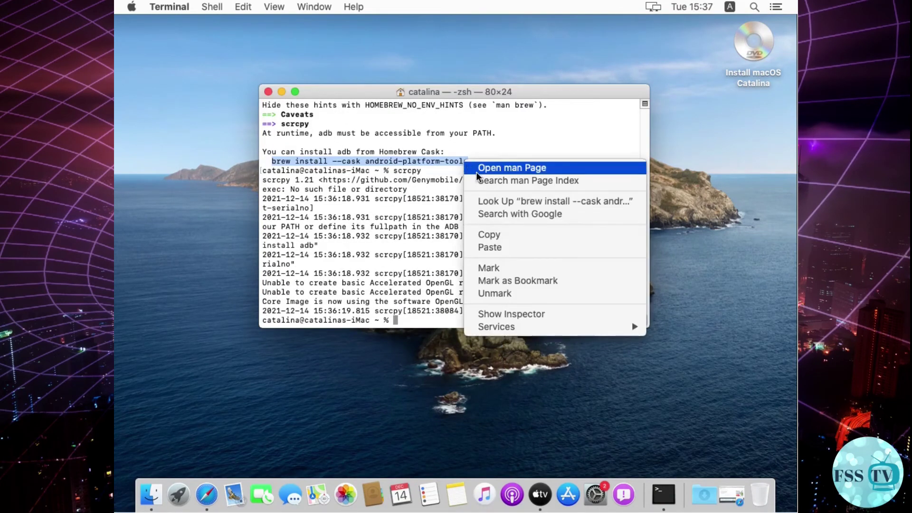
{"action": "left_click", "coordinate": [482, 235]}
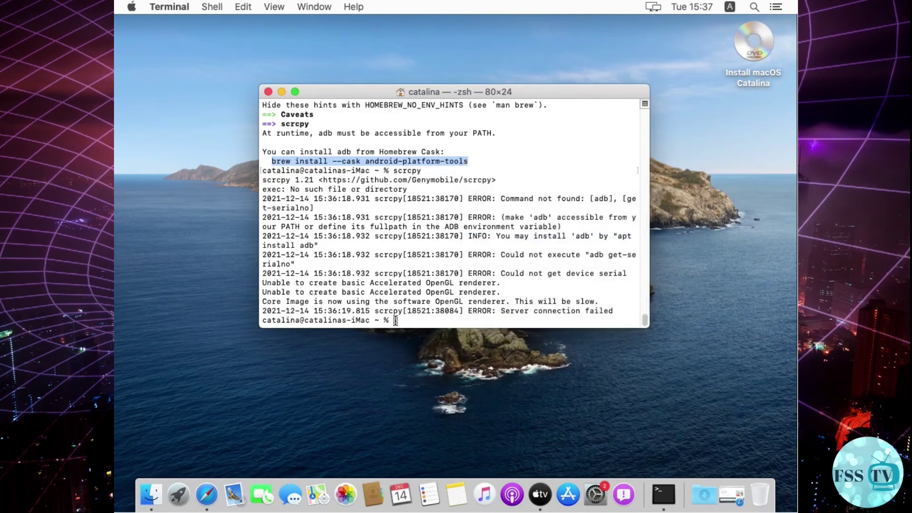
{"action": "right_click", "coordinate": [395, 312]}
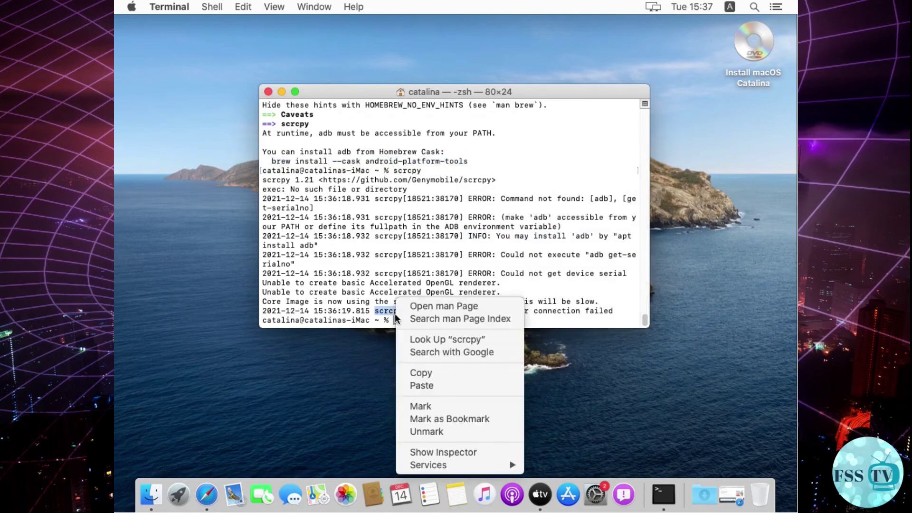
{"action": "left_click", "coordinate": [421, 385]}
{"action": "key", "text": "Return"}
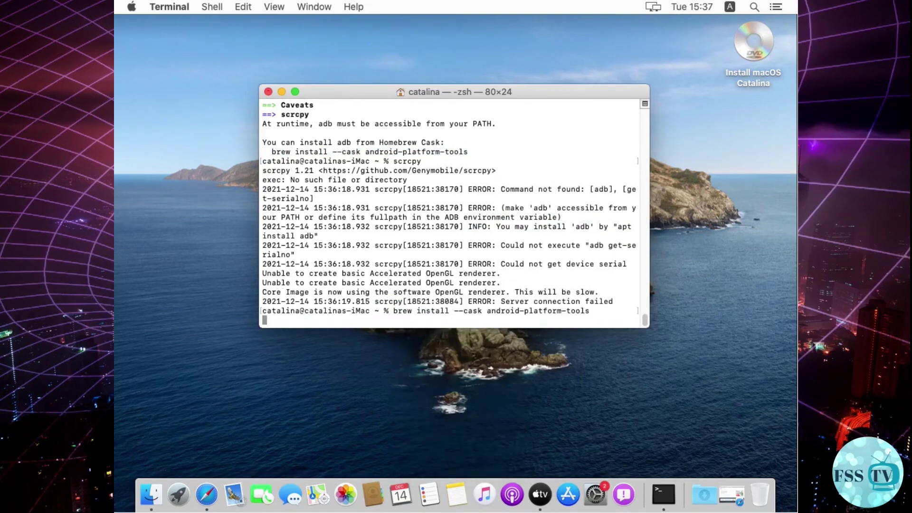
- Connect the phone over USB and run scrcpy to start mirroring
{"action": "type", "text": "crc"}
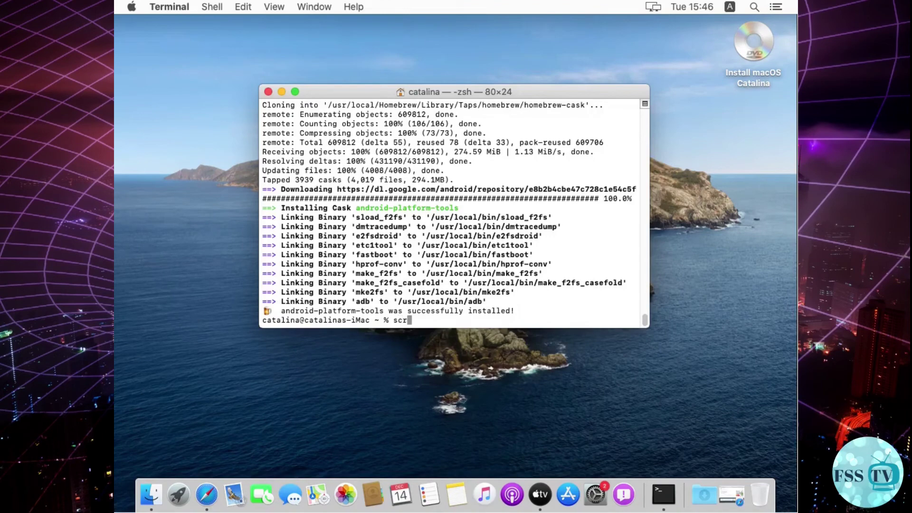
{"action": "type", "text": "py"}
{"action": "key", "text": "Return"}
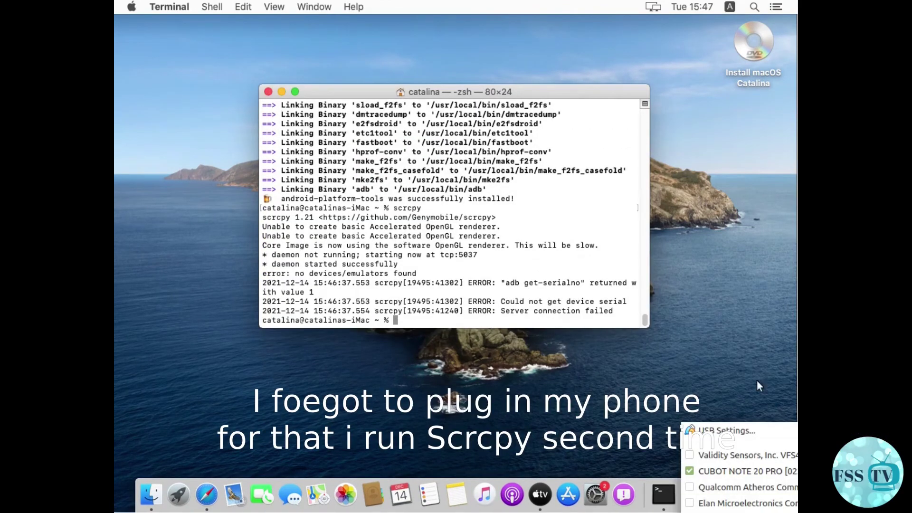
{"action": "left_click", "coordinate": [750, 378]}
{"action": "type", "text": "scrcpy"}
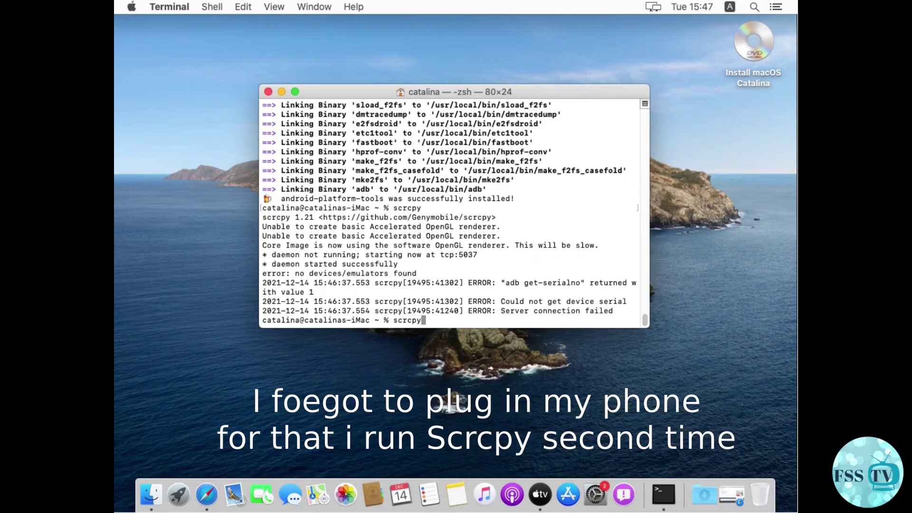
{"action": "key", "text": "Return"}
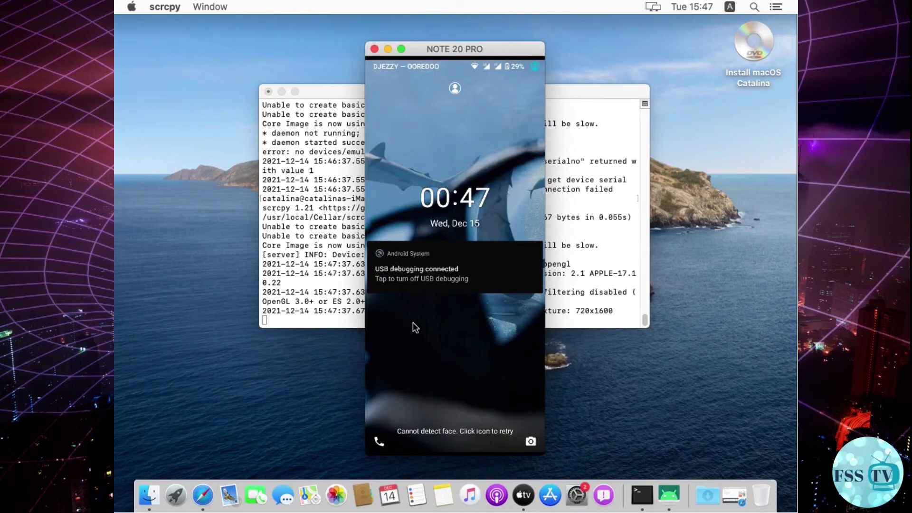
- Unlock the mirrored phone, enlarge the scrcpy window, and pull down quick settings
{"action": "left_click_drag", "start_coordinate": [412, 322], "coordinate": [413, 322]}
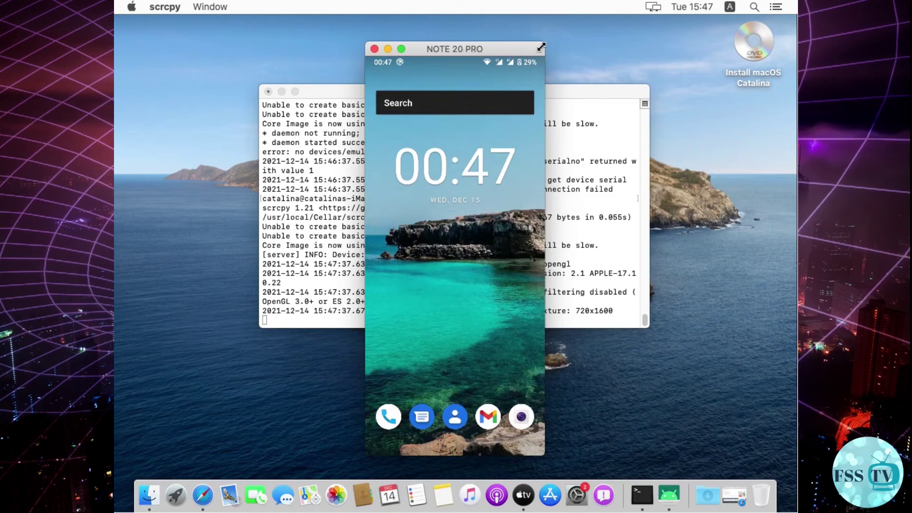
{"action": "left_click_drag", "start_coordinate": [541, 46], "coordinate": [605, 32]}
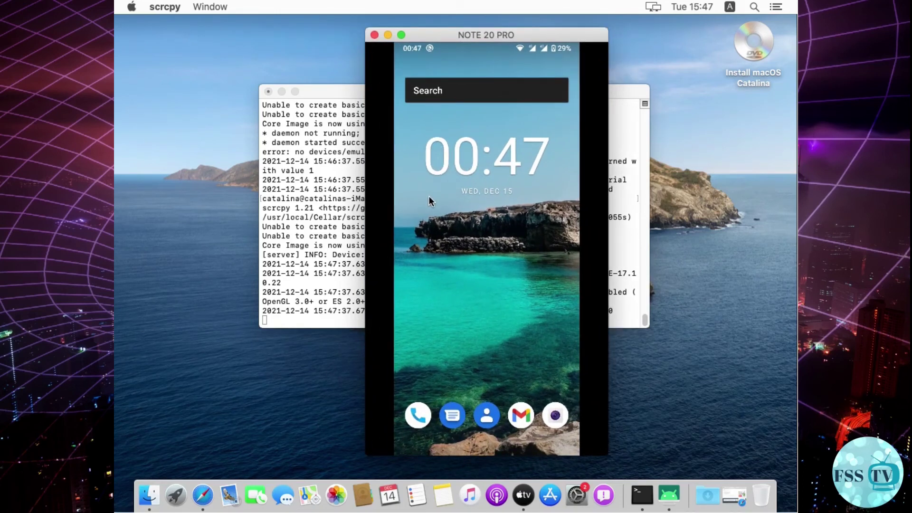
{"action": "key", "text": "super+n"}
{"action": "key", "text": "super+n"}
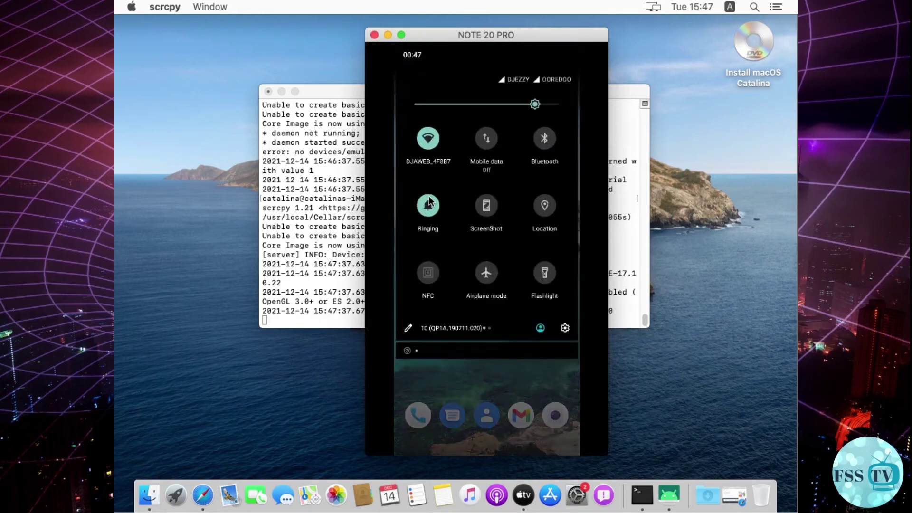
{"action": "scroll", "coordinate": [430, 199], "scroll_direction": "down", "scroll_amount": 3}
{"action": "scroll", "coordinate": [430, 200], "scroll_direction": "right", "scroll_amount": 3}
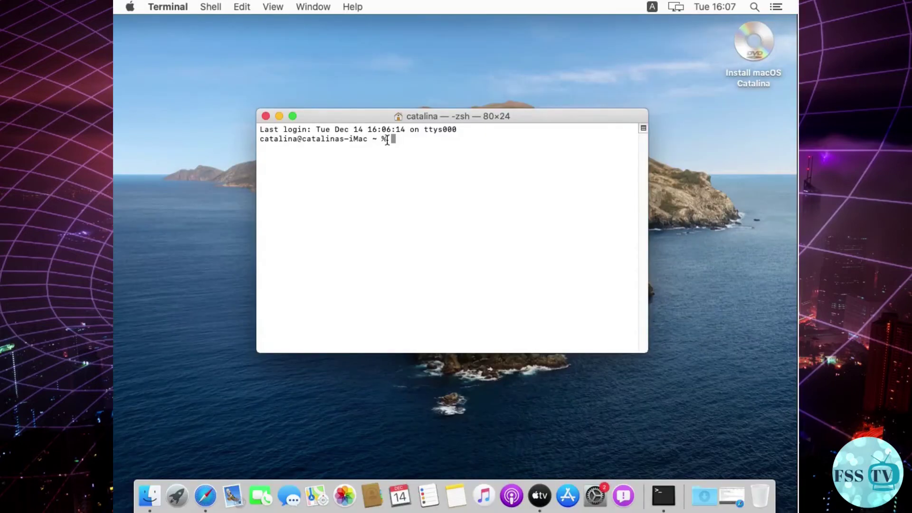
- Switch the phone's adb to TCP mode on port 5555 with adb tcpip 5555
{"action": "right_click", "coordinate": [396, 139]}
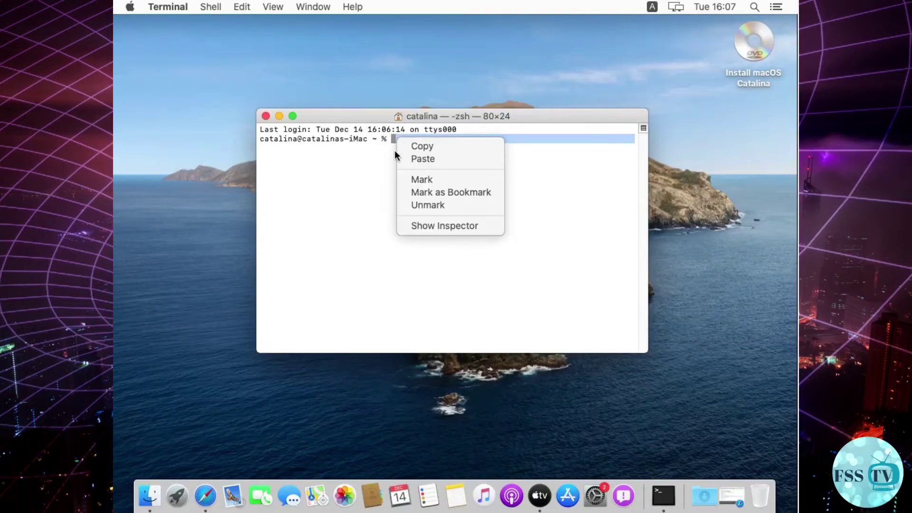
{"action": "left_click", "coordinate": [417, 159]}
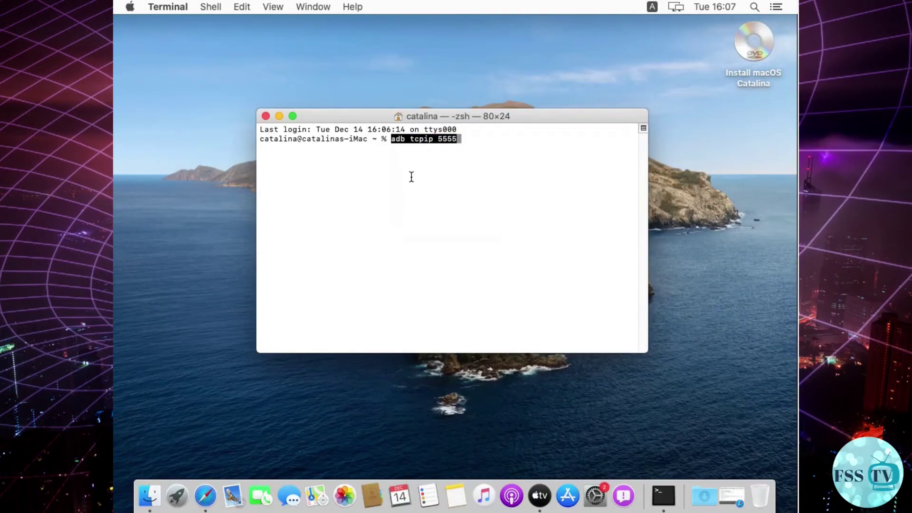
{"action": "key", "text": "Return"}
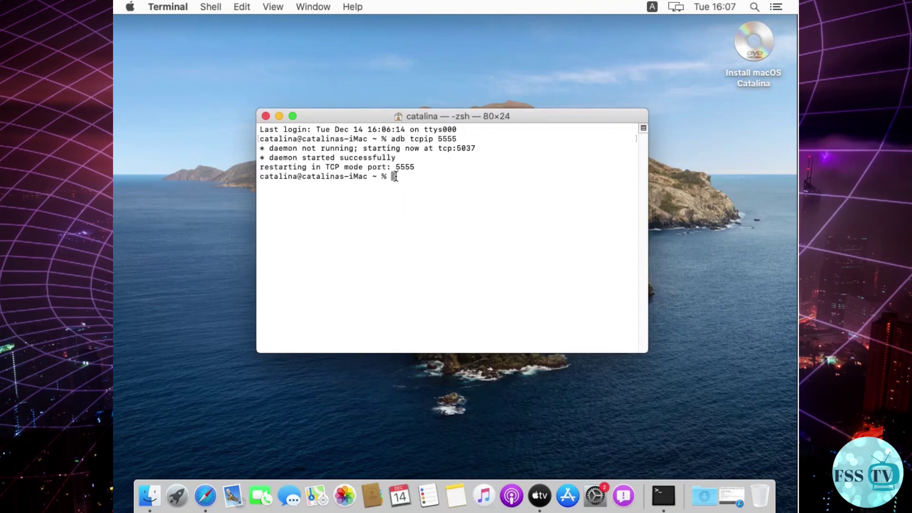
- Connect adb wirelessly to 192.168.1.3:5555 and enter the scrcpy command
{"action": "type", "text": "adb connect 19"}
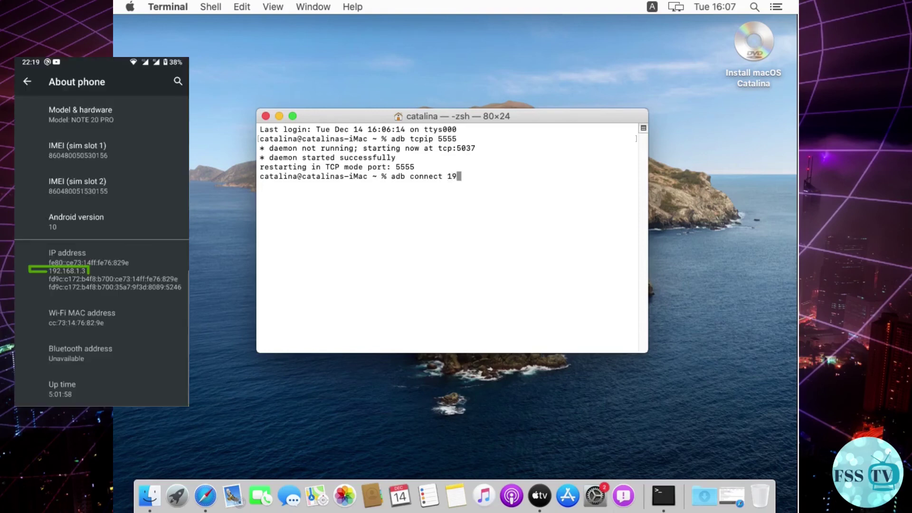
{"action": "type", "text": "2.168.1.3:5555"}
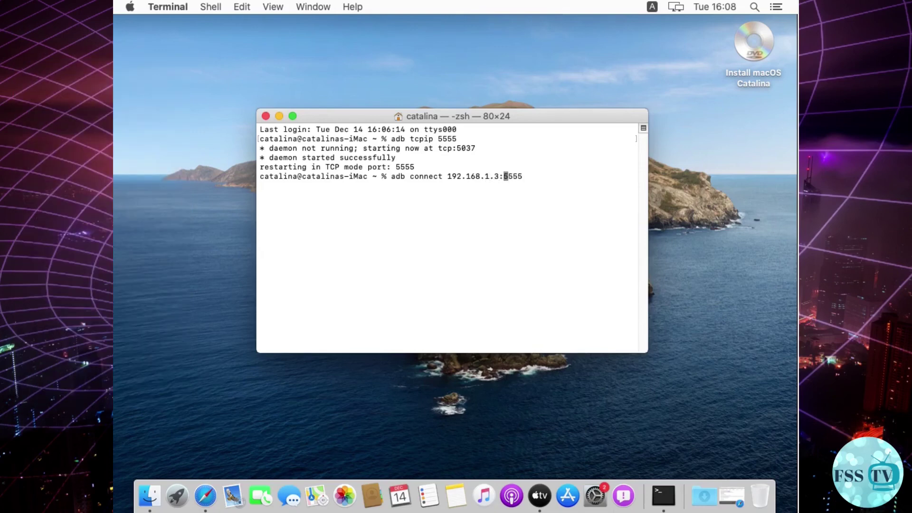
{"action": "key", "text": "Return"}
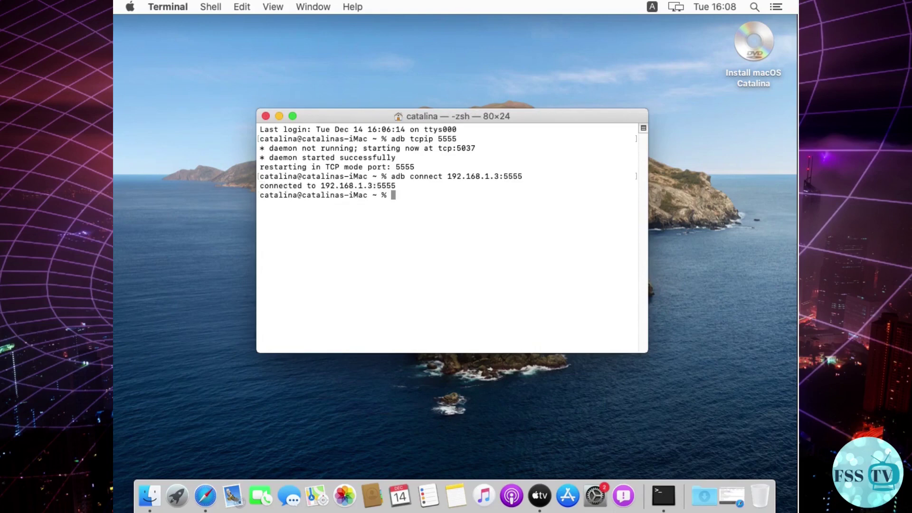
{"action": "type", "text": "scrcpy"}
- Launch scrcpy over Wi-Fi, then open and close the notification shade and quick settings
{"action": "key", "text": "Return"}
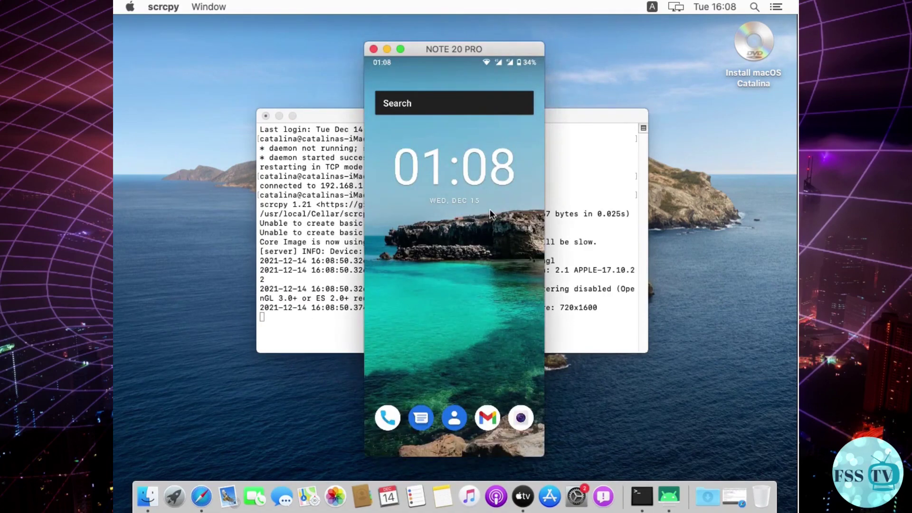
{"action": "key", "text": "super+n"}
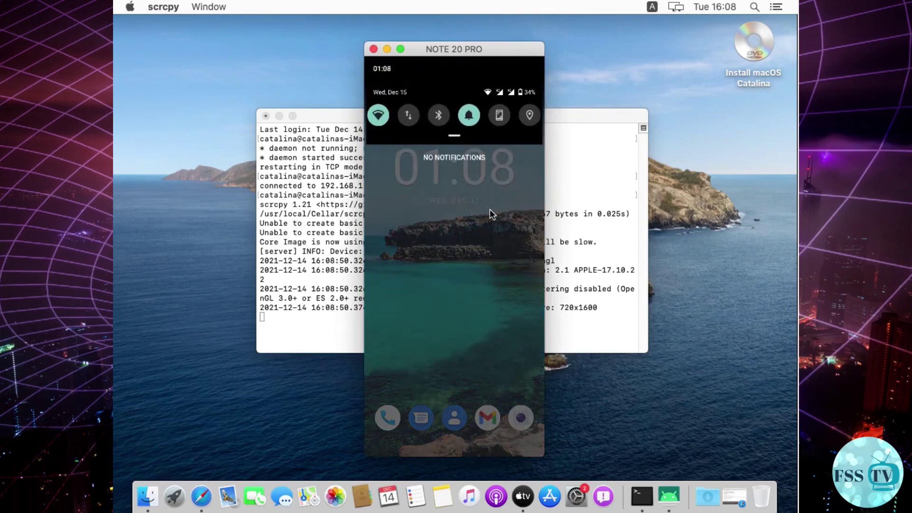
{"action": "key", "text": "super+n"}
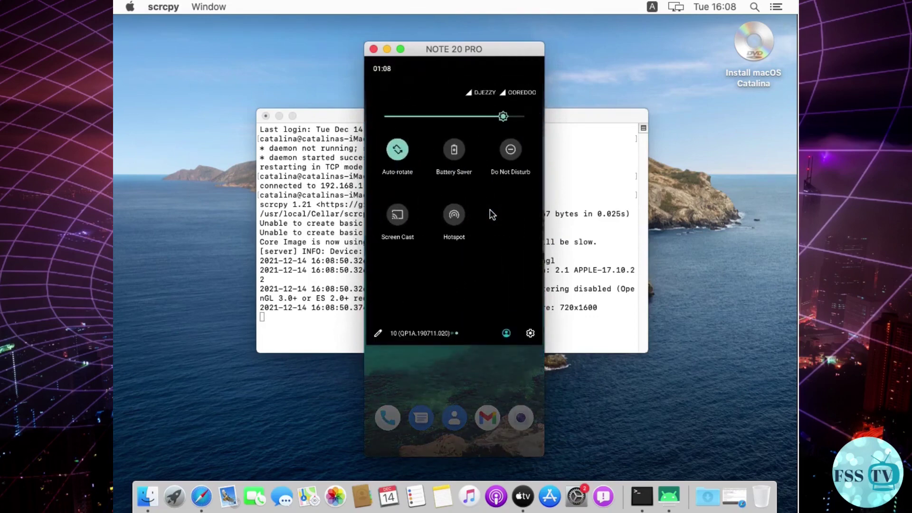
{"action": "key", "text": "super+shift+n"}
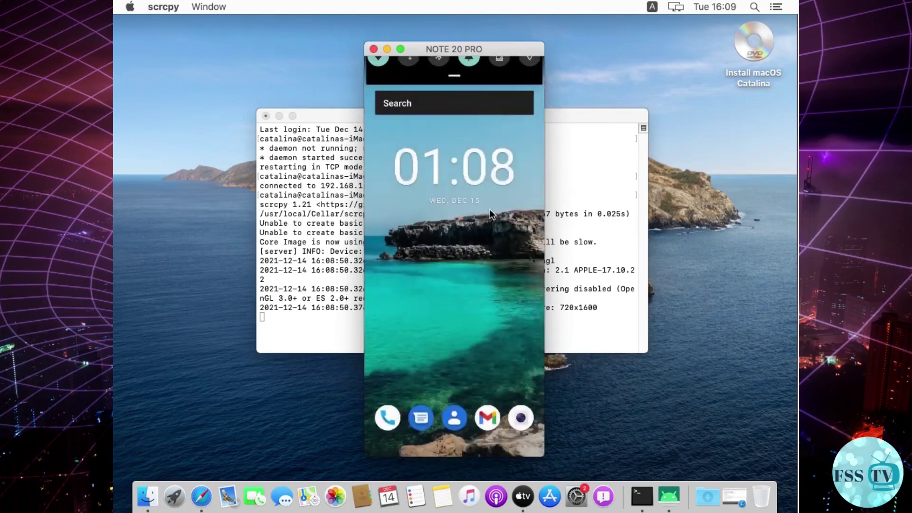
{"action": "scroll", "coordinate": [489, 208], "scroll_direction": "down", "scroll_amount": 2}
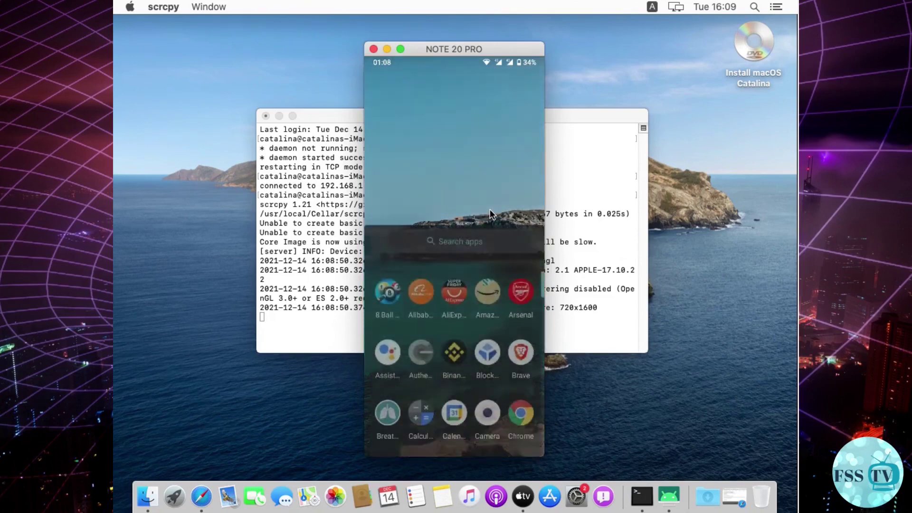